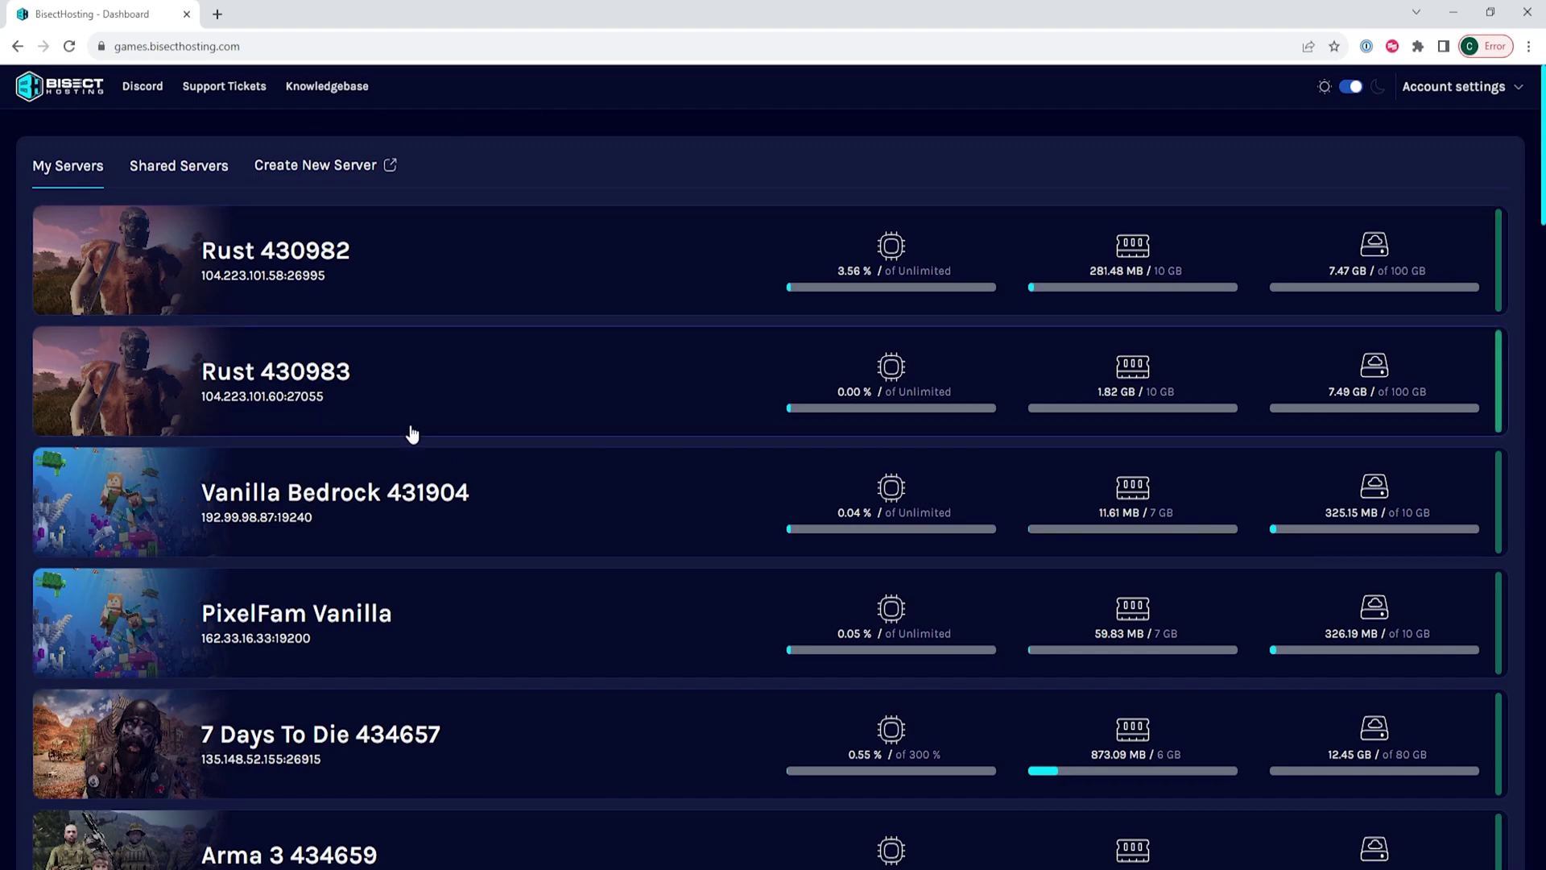
- Open Ark Server from the server list, stop it, and expand Config Files
{"action": "scroll", "coordinate": [628, 372], "scroll_direction": "down", "scroll_amount": 13}
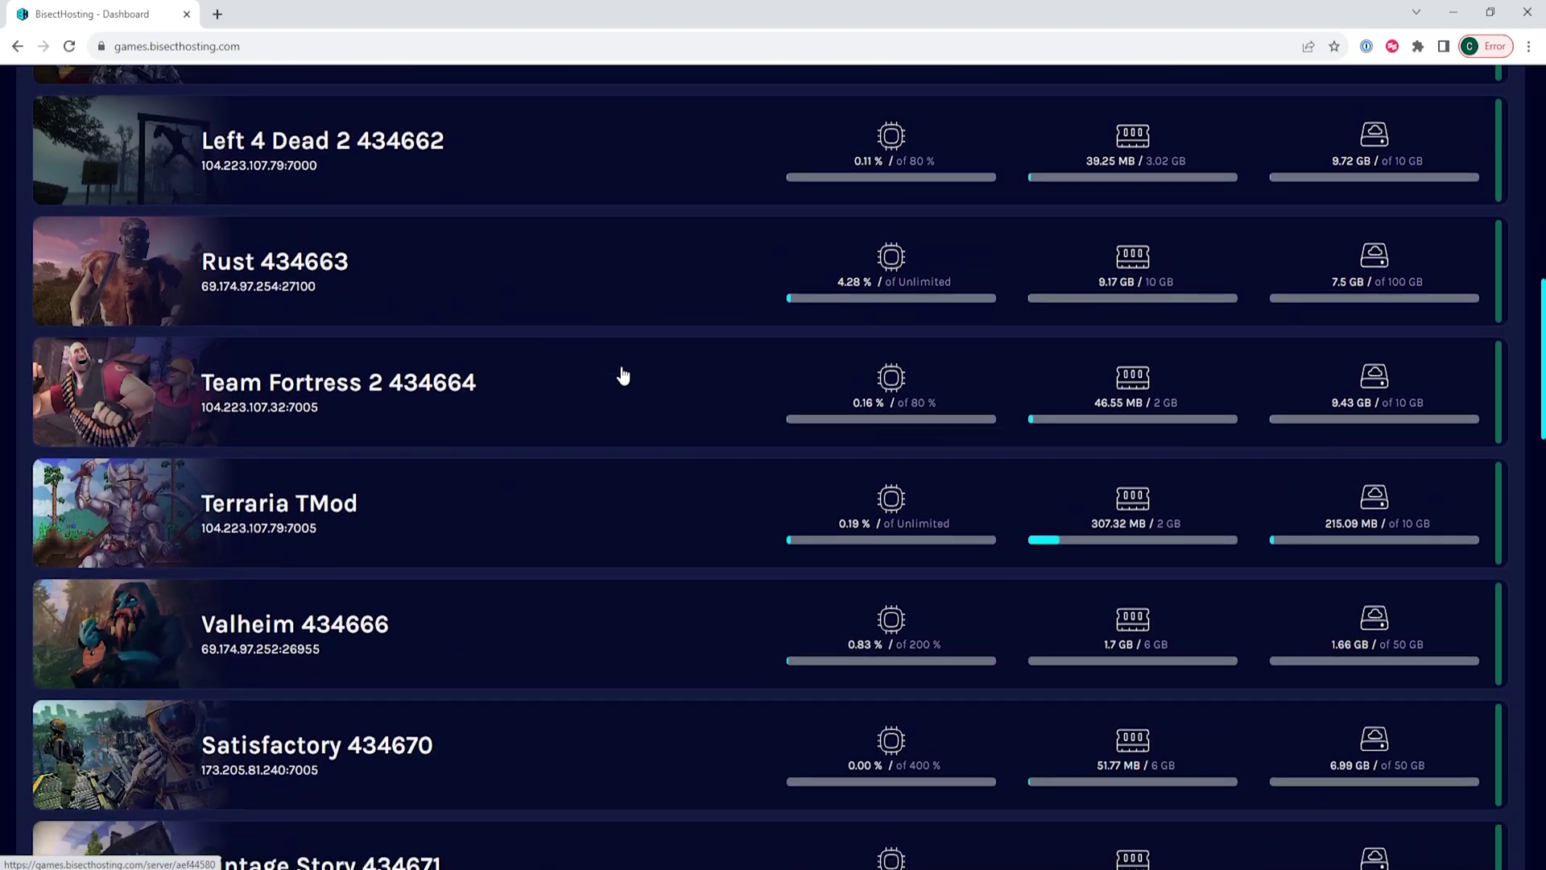
{"action": "scroll", "coordinate": [624, 375], "scroll_direction": "down", "scroll_amount": 6}
{"action": "left_click", "coordinate": [349, 607]}
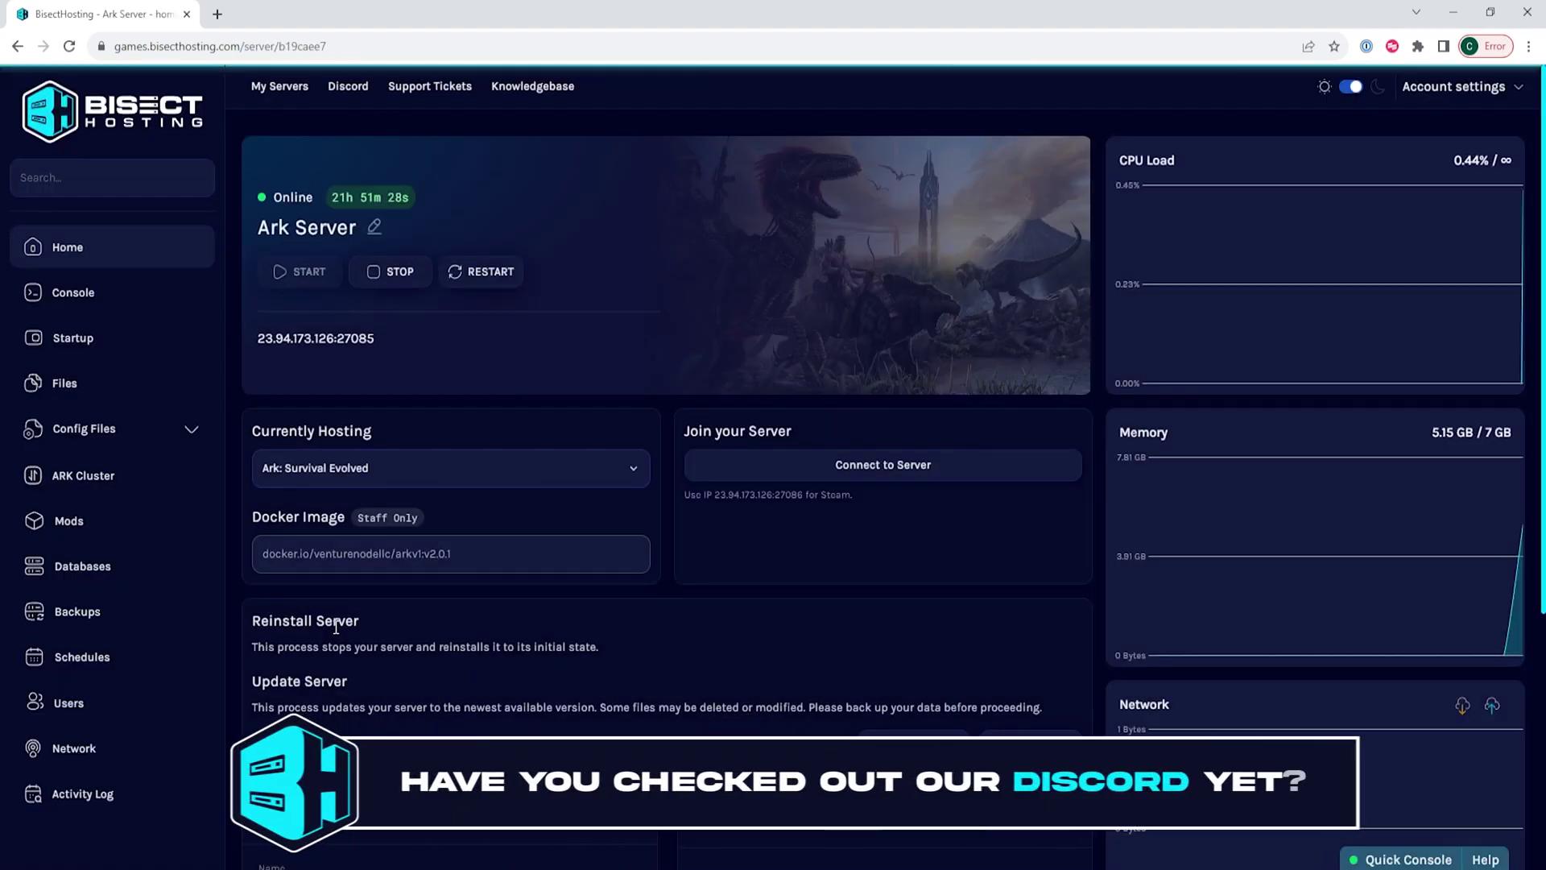
{"action": "left_click", "coordinate": [400, 274]}
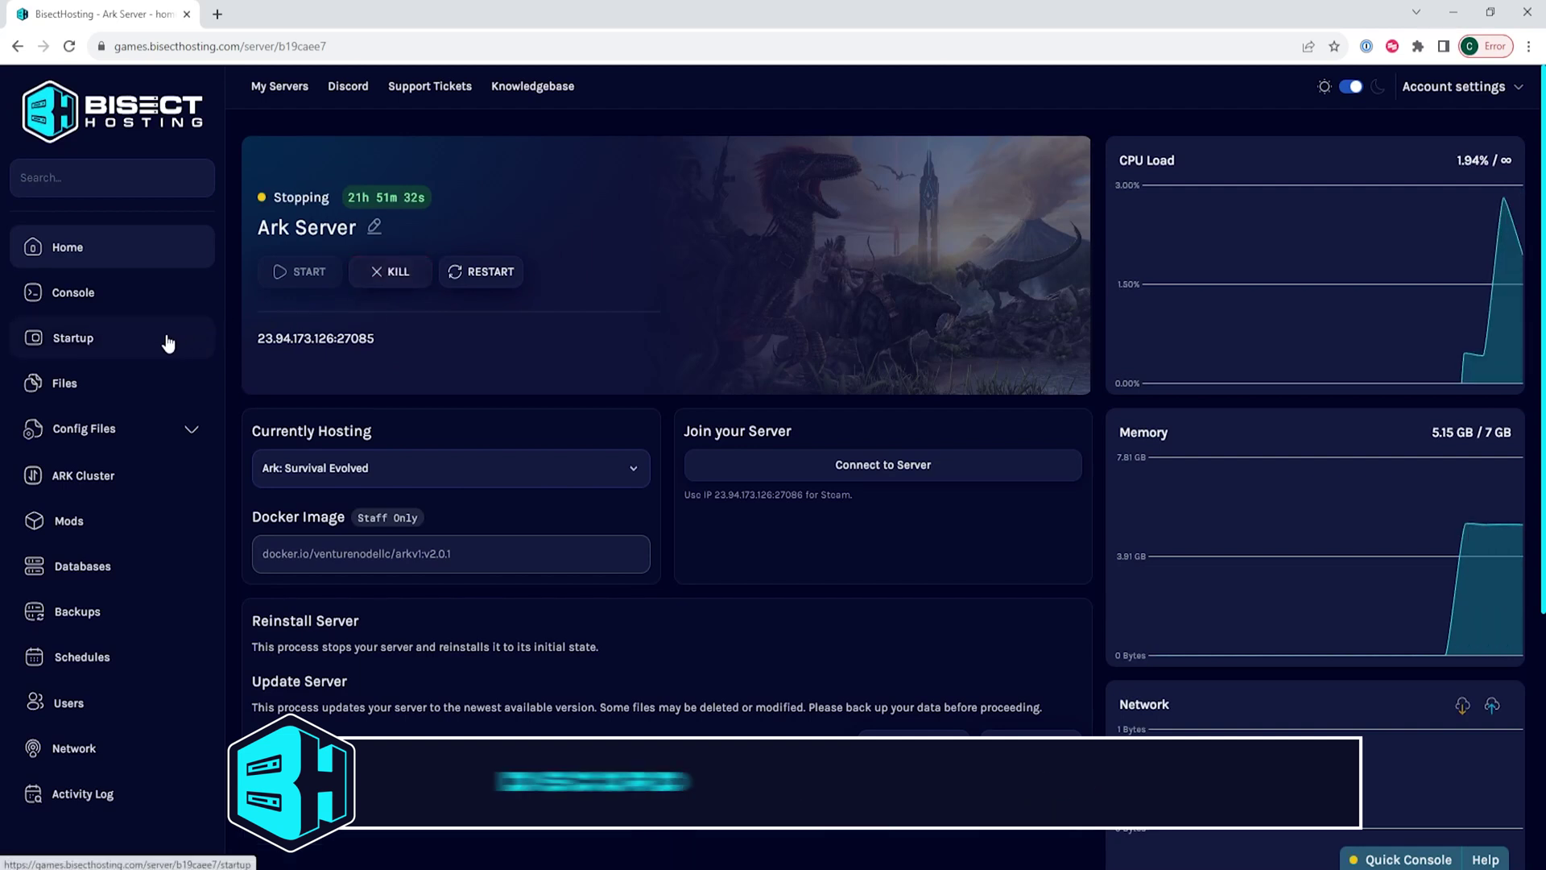
{"action": "left_click", "coordinate": [63, 431]}
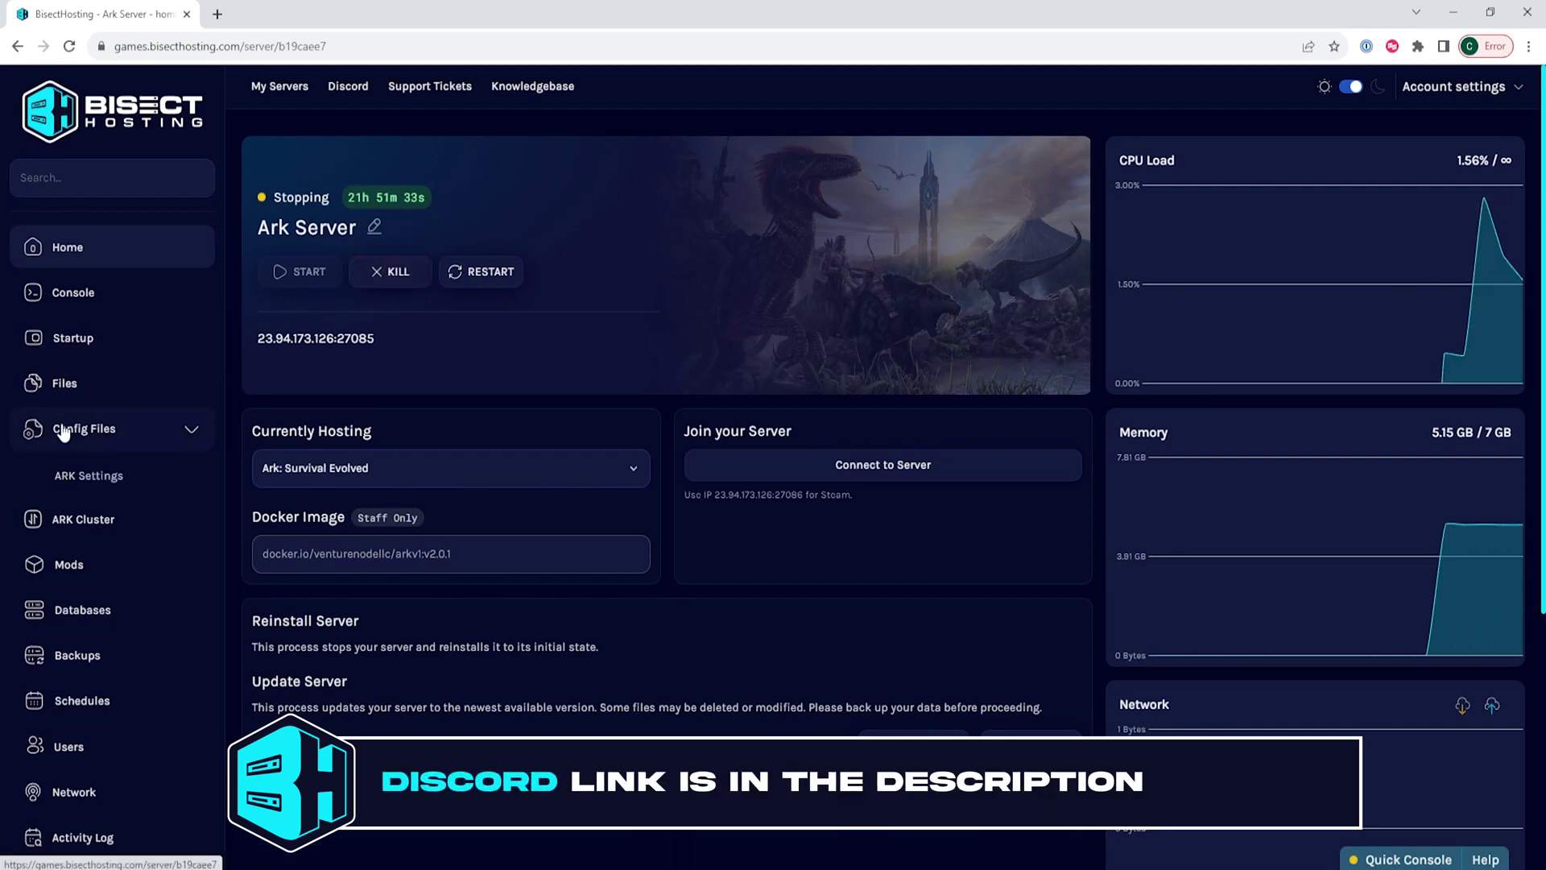
- In GameUserSettings.ini, replace ServerPassword and add Setting=1 under [ServerSettings], then save
{"action": "left_click", "coordinate": [77, 486]}
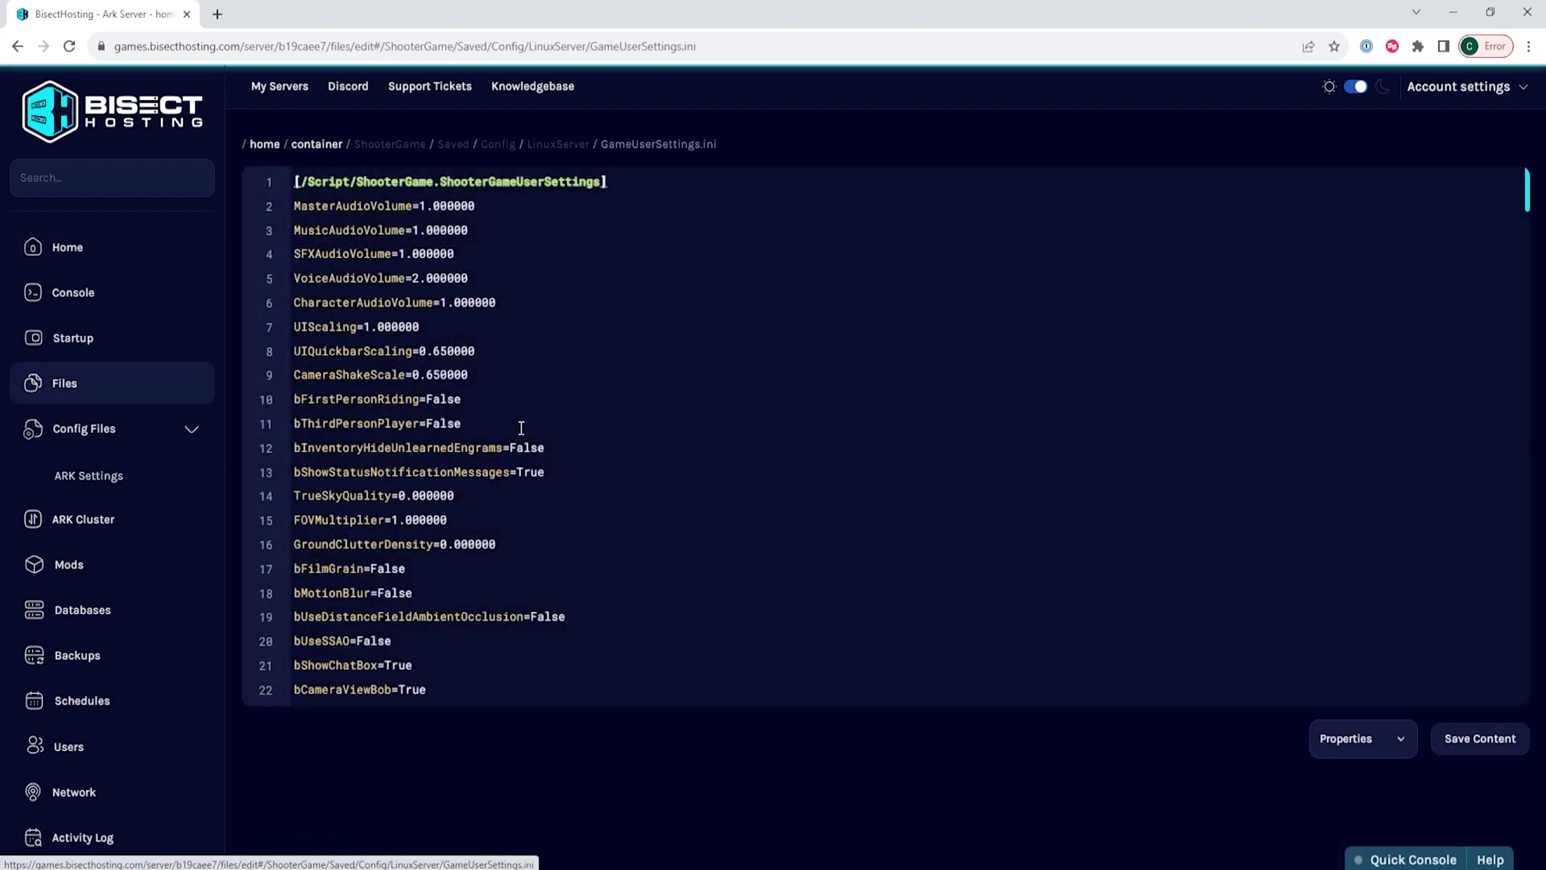
{"action": "scroll", "coordinate": [524, 427], "scroll_direction": "down", "scroll_amount": 8}
{"action": "scroll", "coordinate": [526, 425], "scroll_direction": "down", "scroll_amount": 20}
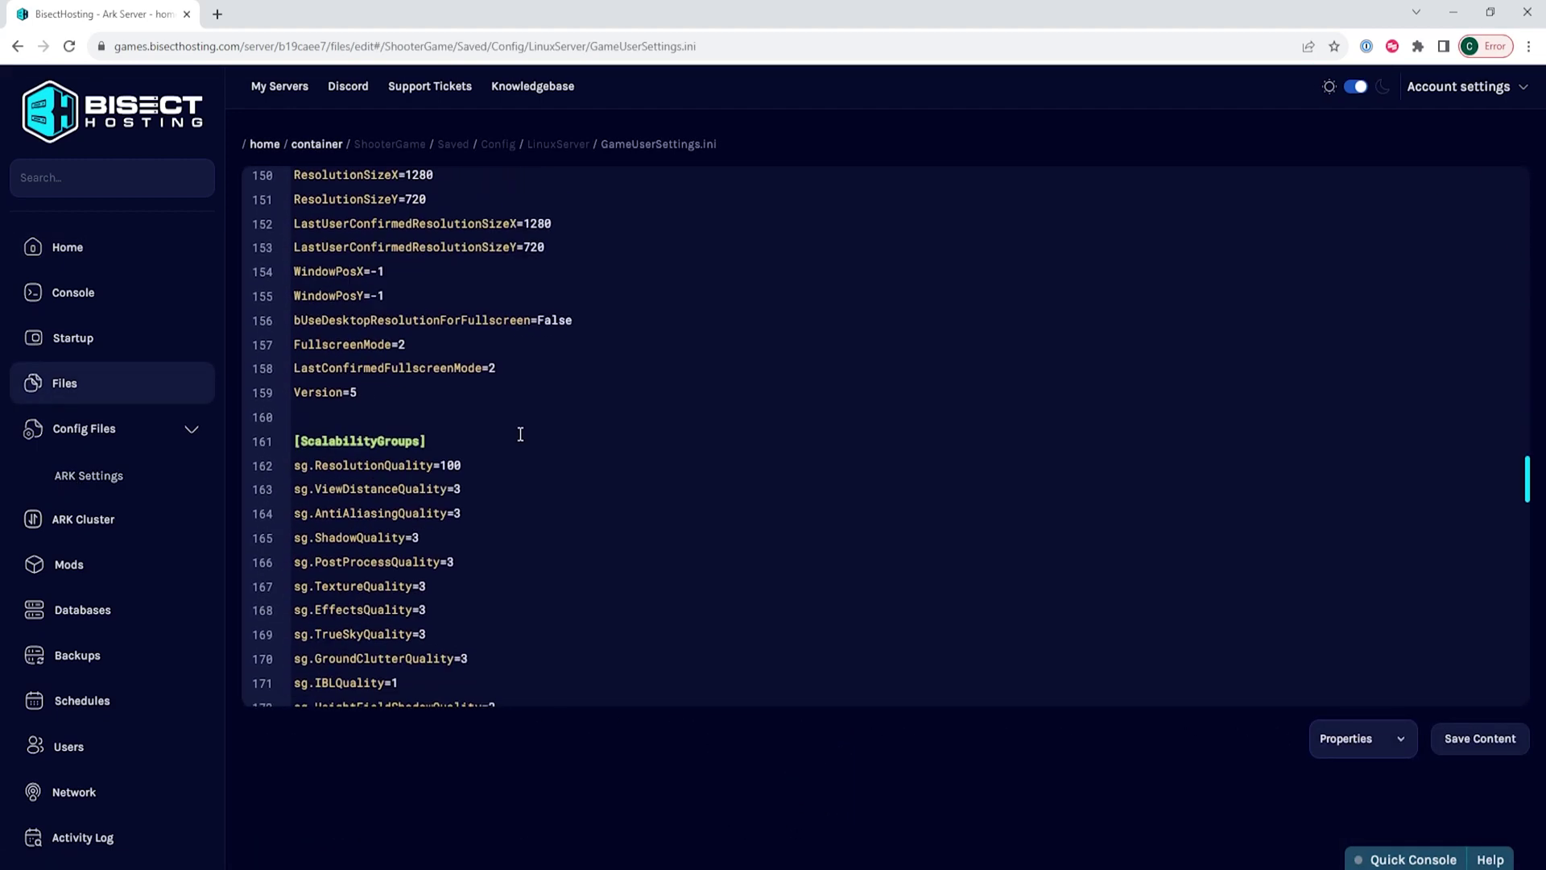
{"action": "scroll", "coordinate": [520, 435], "scroll_direction": "up", "scroll_amount": 3}
{"action": "scroll", "coordinate": [518, 437], "scroll_direction": "down", "scroll_amount": 5}
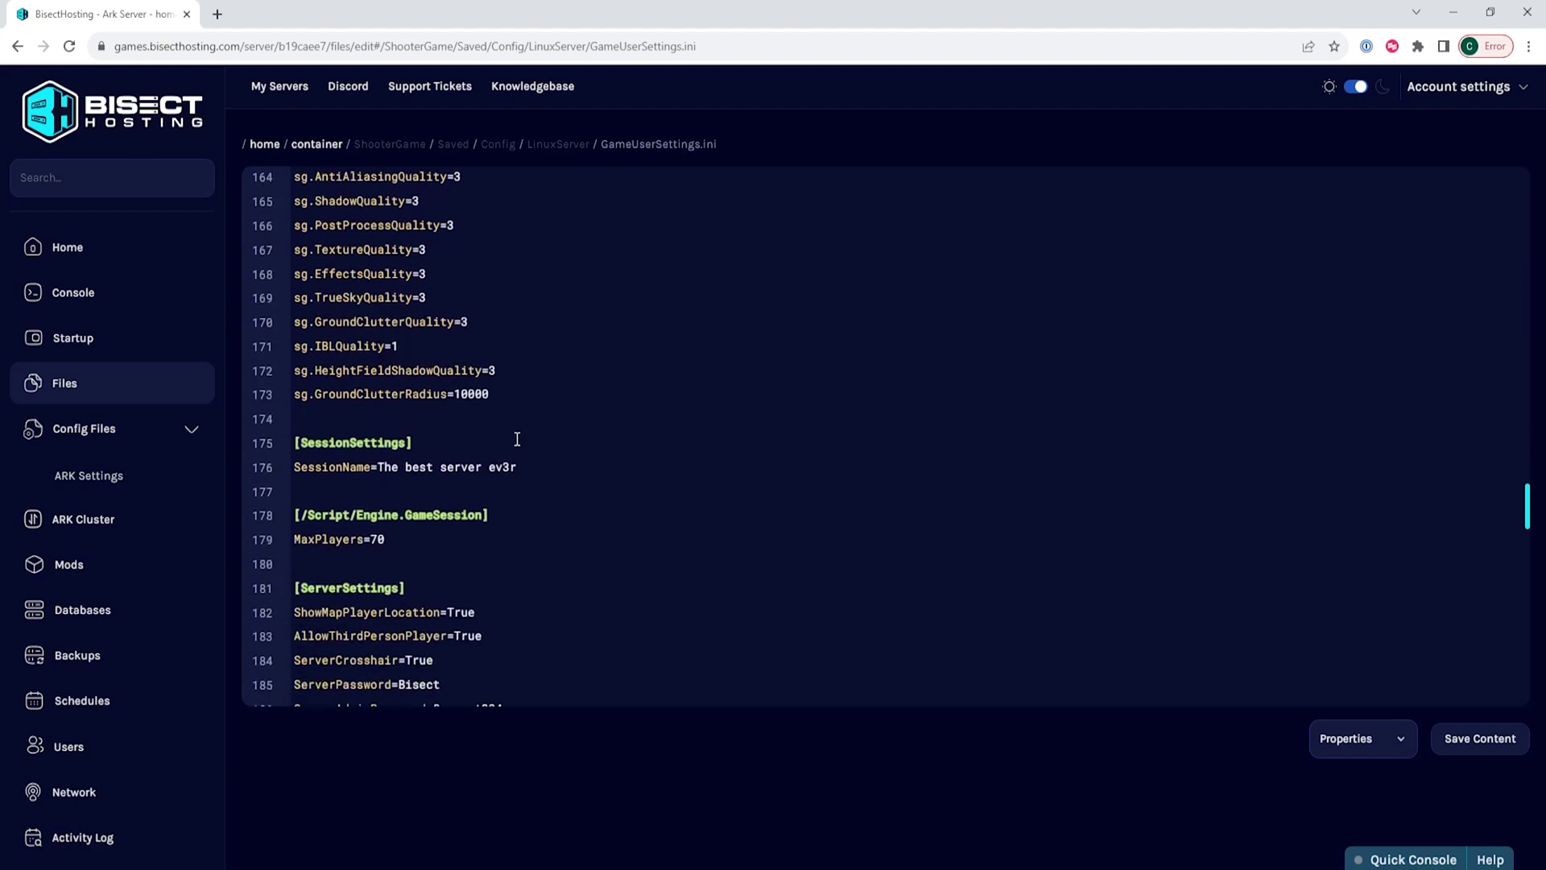
{"action": "scroll", "coordinate": [517, 439], "scroll_direction": "down", "scroll_amount": 1}
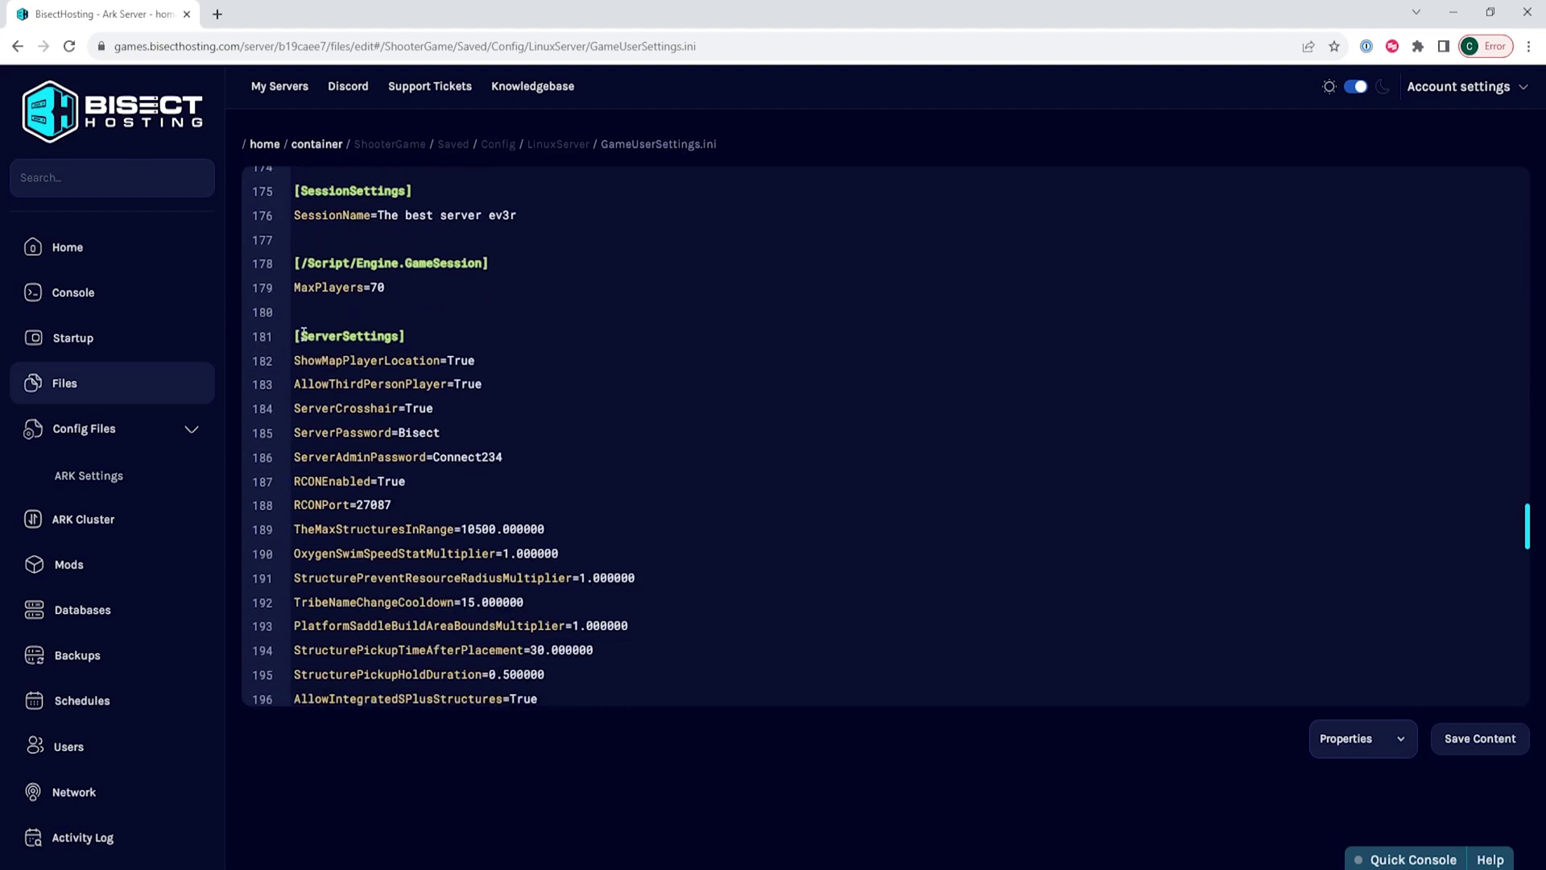
{"action": "scroll", "coordinate": [435, 413], "scroll_direction": "down", "scroll_amount": 2}
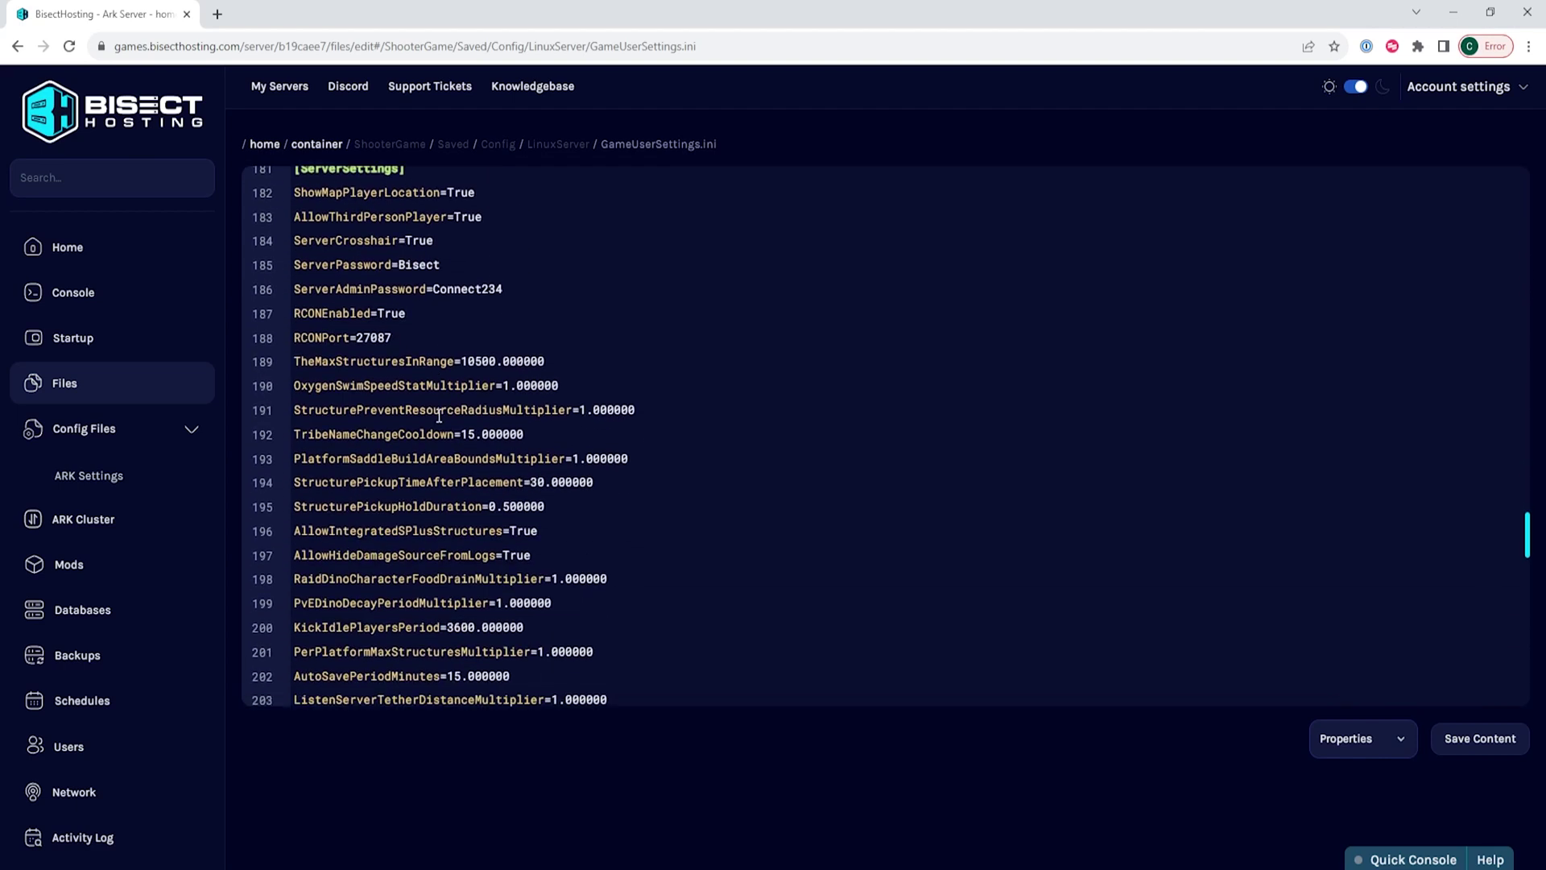
{"action": "left_click_drag", "start_coordinate": [444, 266], "coordinate": [393, 272]}
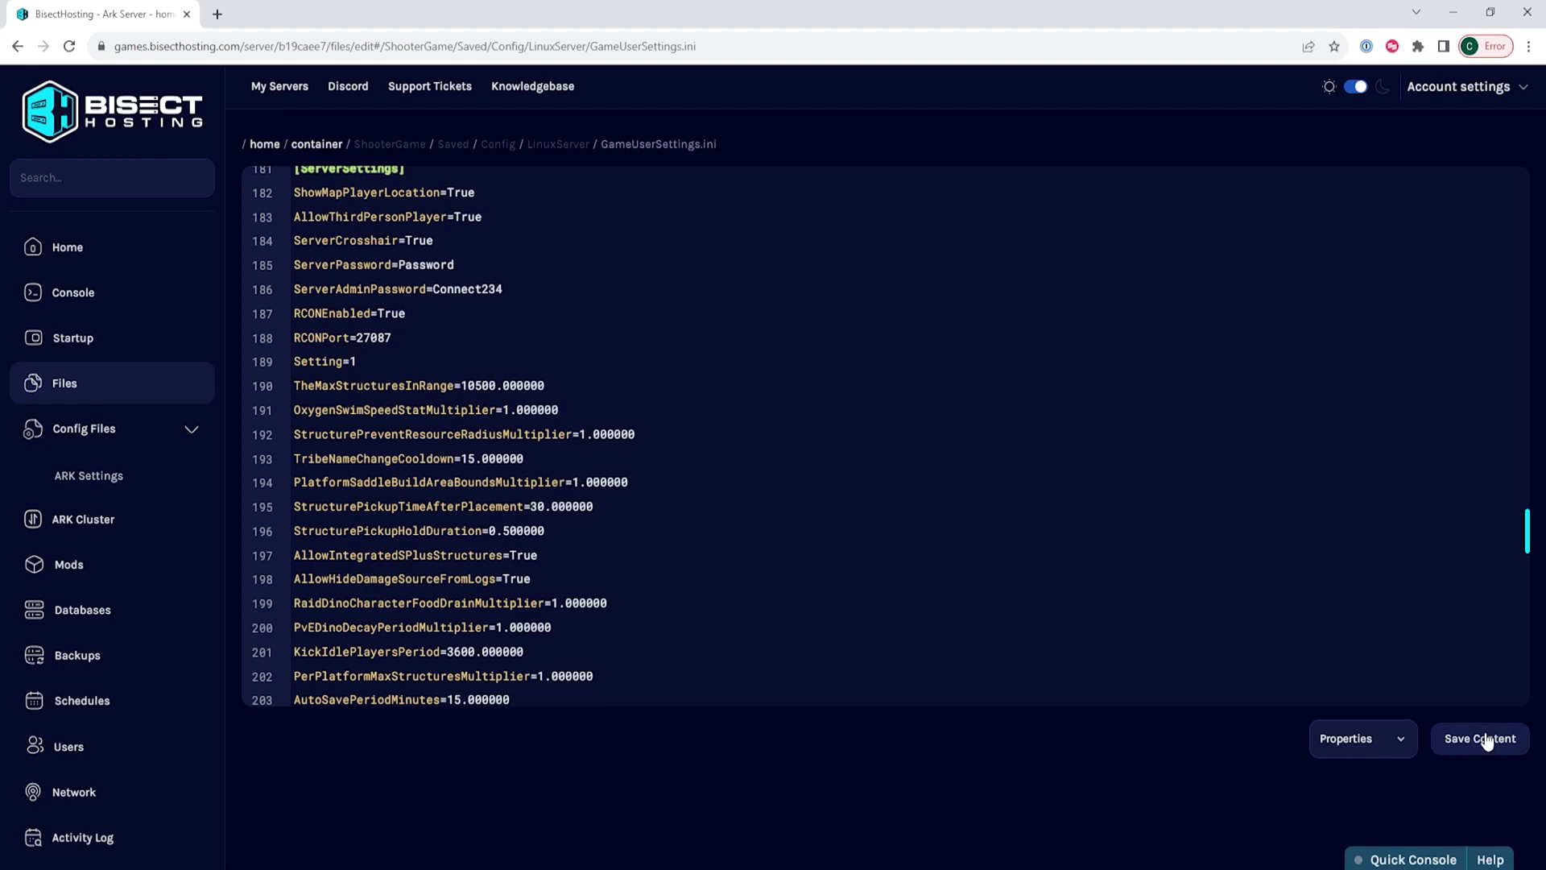
{"action": "left_click", "coordinate": [1482, 737]}
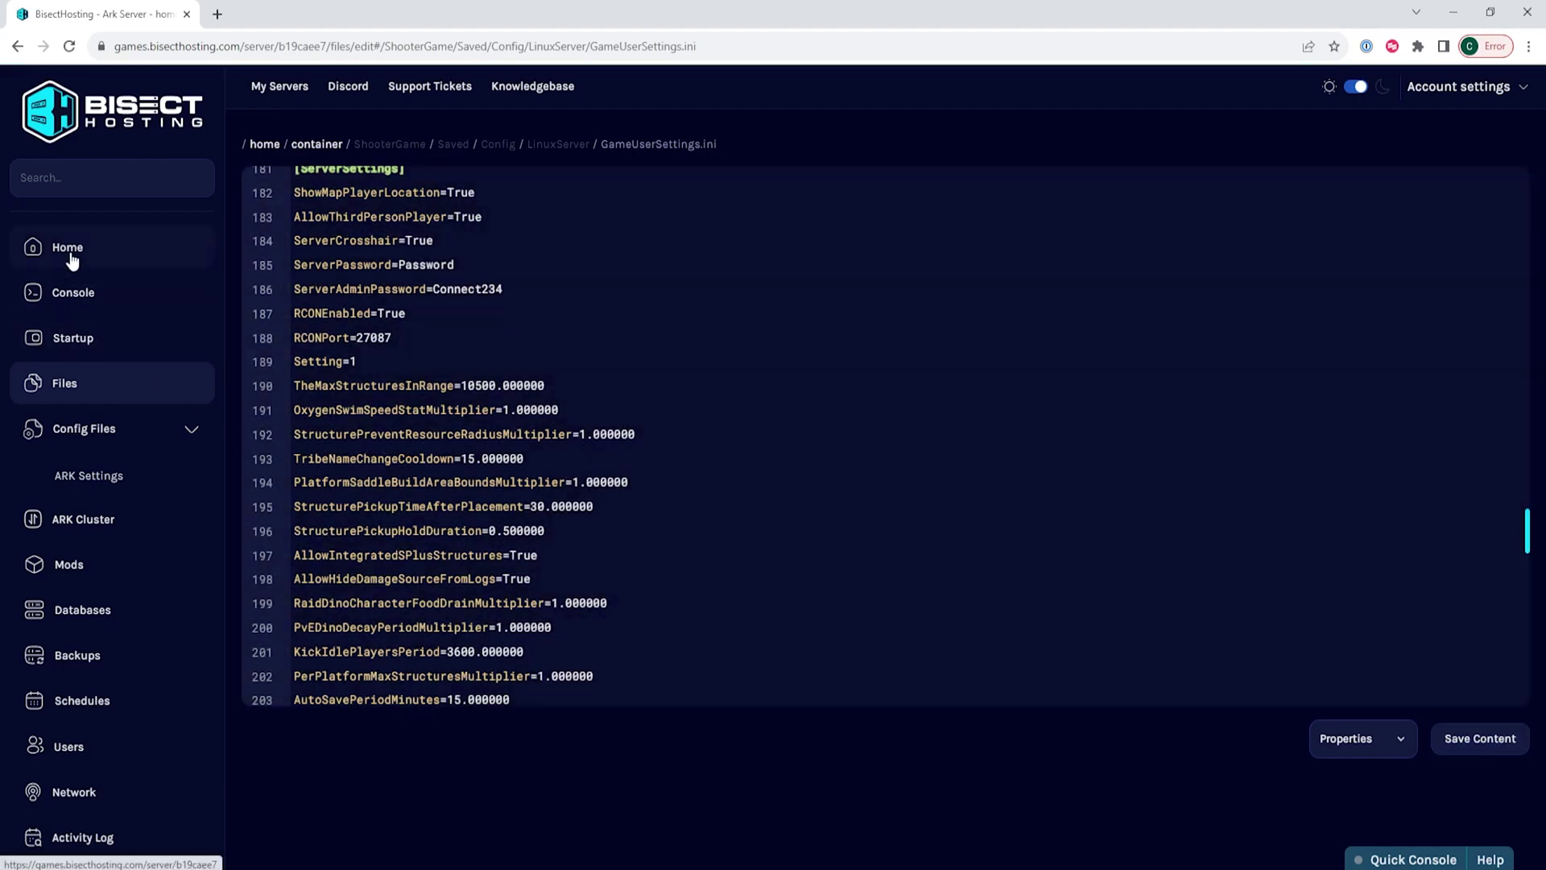
{"action": "left_click", "coordinate": [70, 251]}
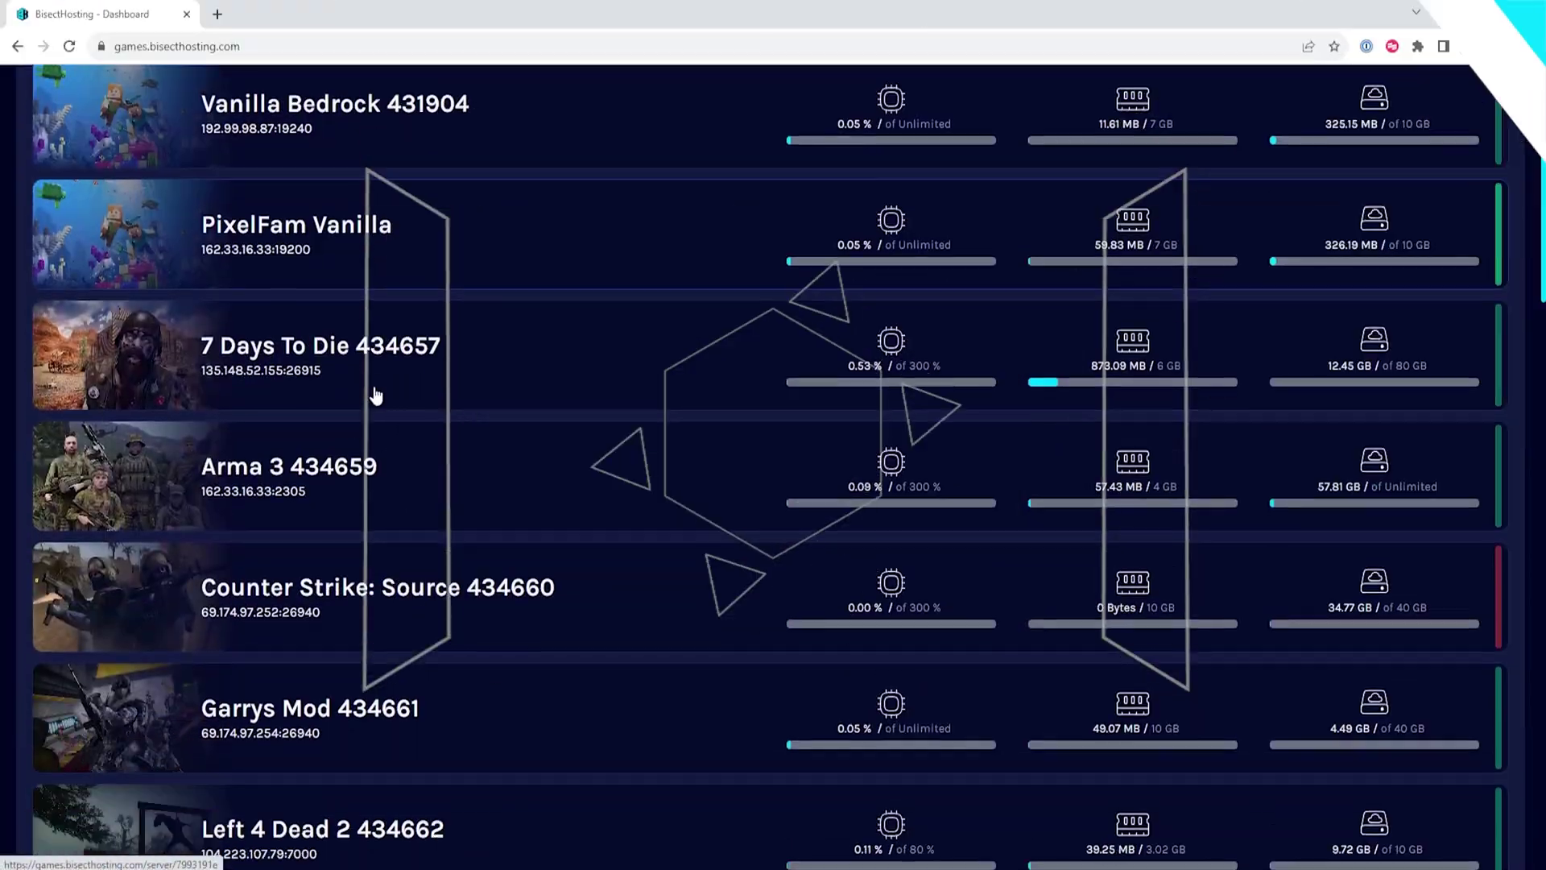
- Reopen Ark Server from the dashboard, stop it, and expand Config Files
{"action": "scroll", "coordinate": [375, 395], "scroll_direction": "down", "scroll_amount": 4}
{"action": "scroll", "coordinate": [375, 395], "scroll_direction": "down", "scroll_amount": 10}
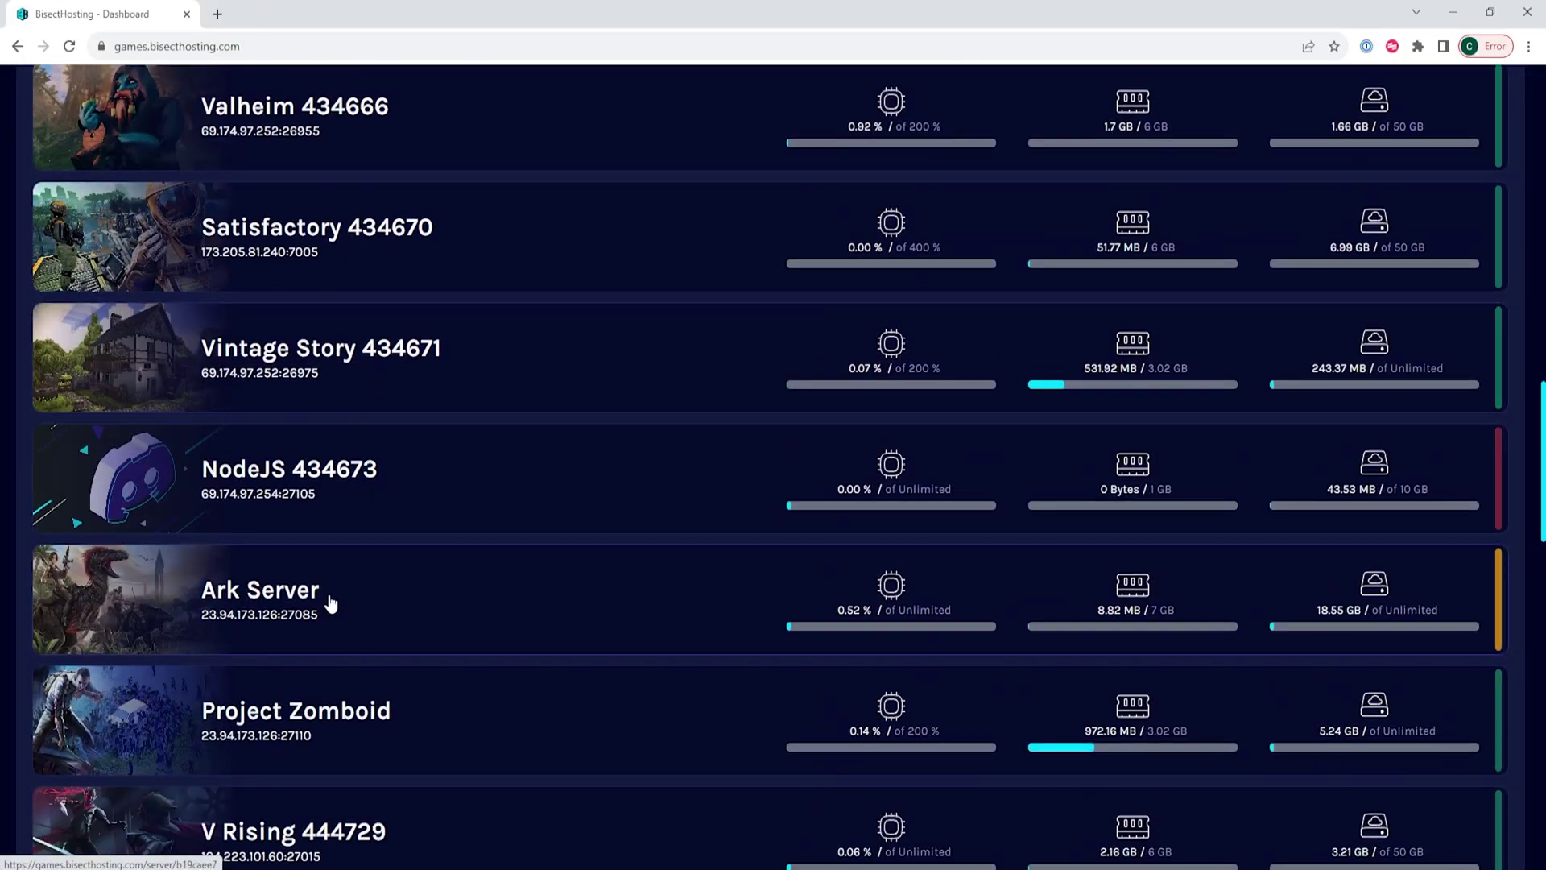
{"action": "left_click", "coordinate": [331, 603]}
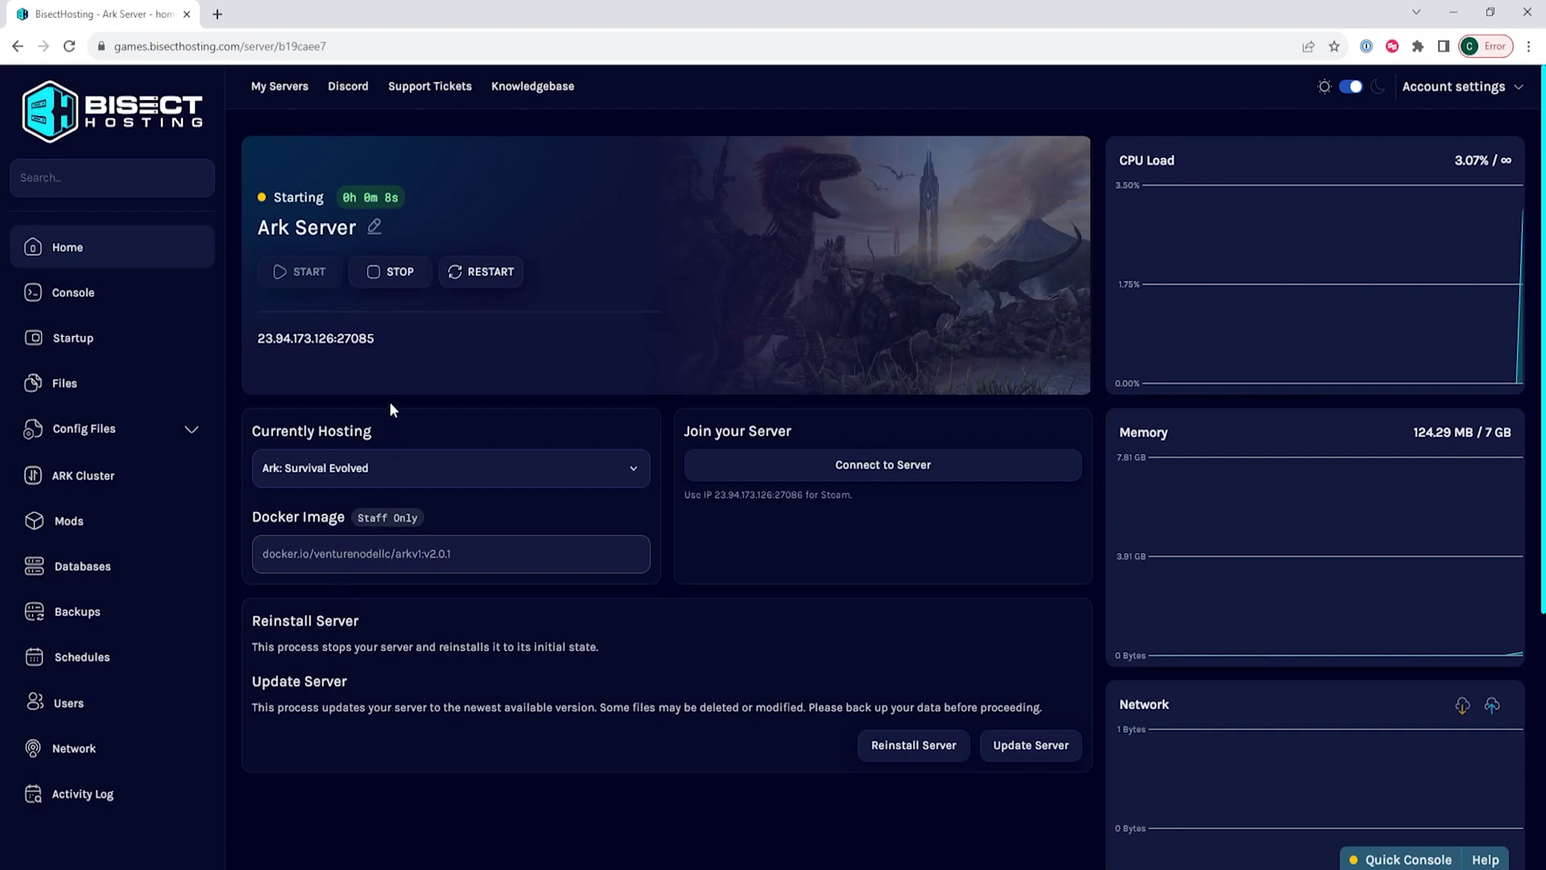
{"action": "left_click", "coordinate": [400, 274]}
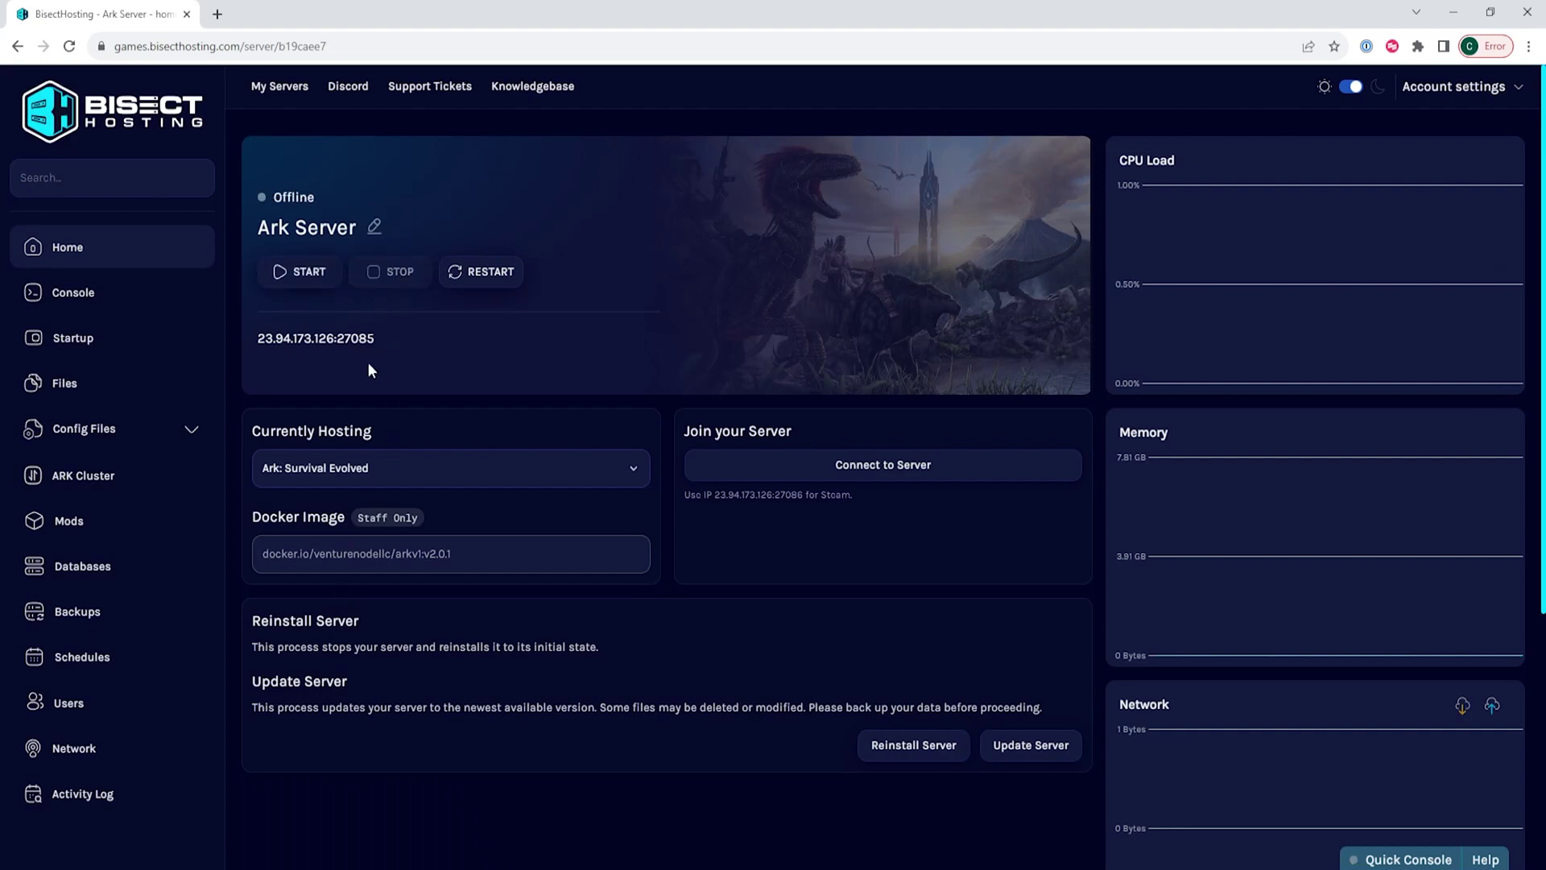
{"action": "left_click", "coordinate": [134, 431]}
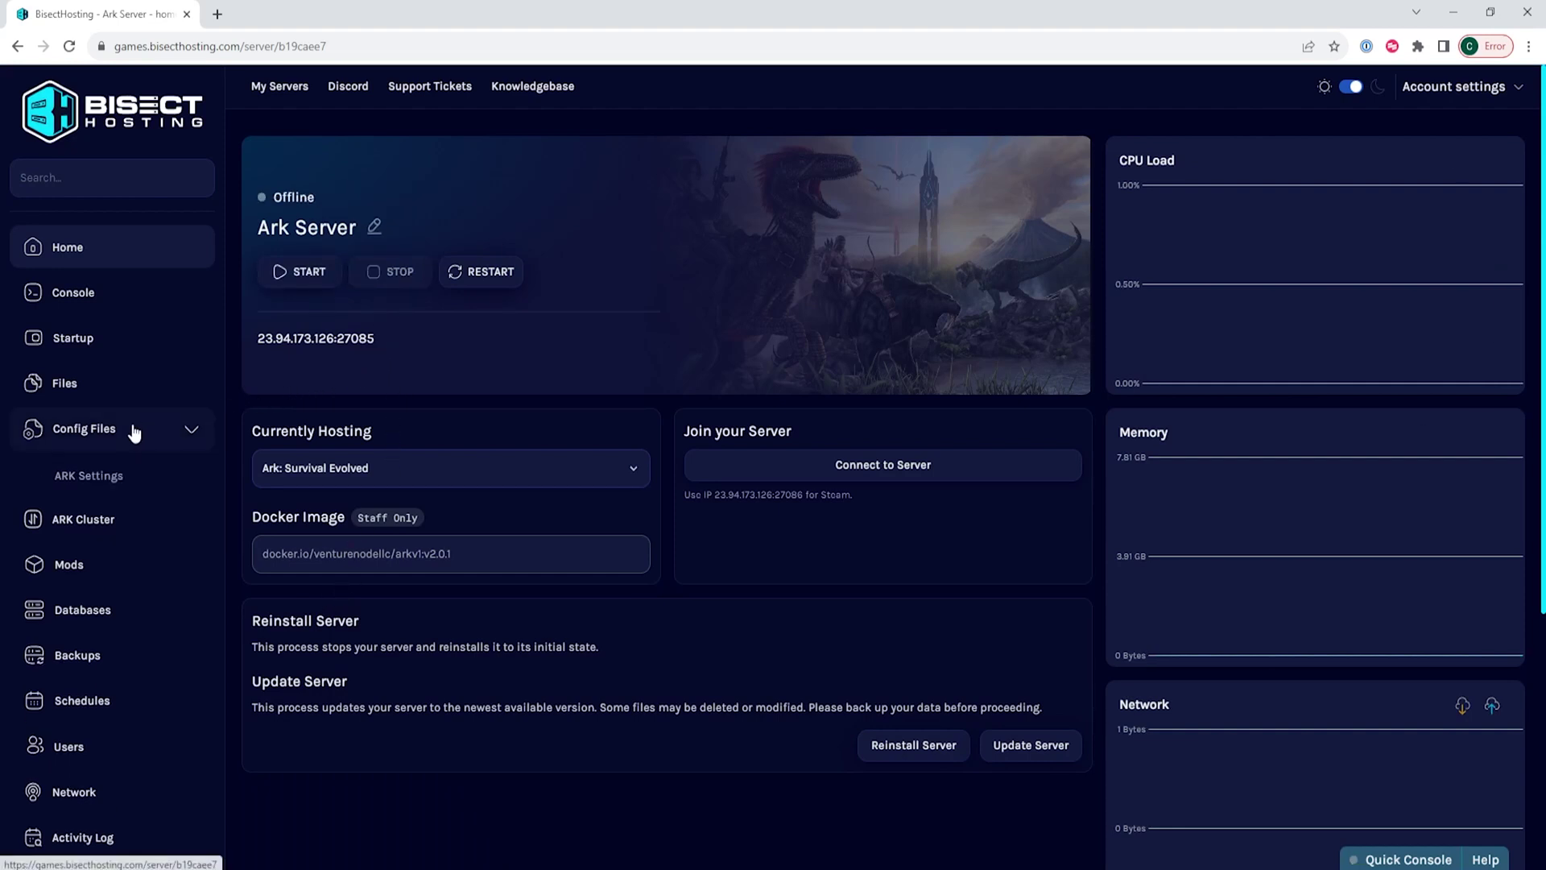
- Add a shootergamemode section with MaxTribeLogs=100 and MatingSpeedMultiplier=2.0 to LinuxServer's Game.ini, and save
{"action": "left_click", "coordinate": [100, 483]}
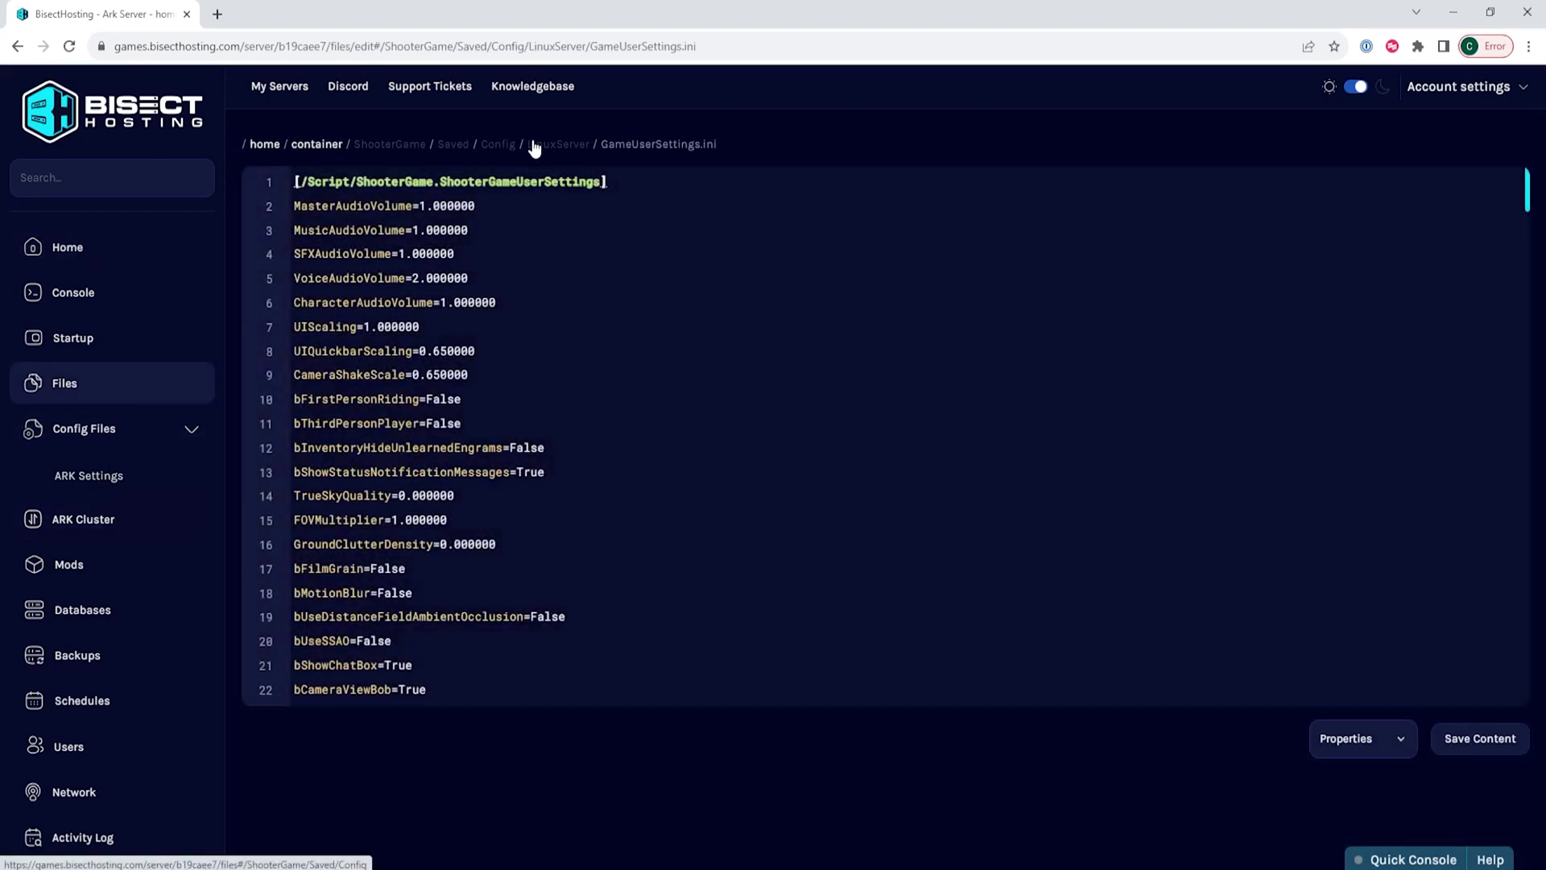
{"action": "left_click", "coordinate": [562, 153]}
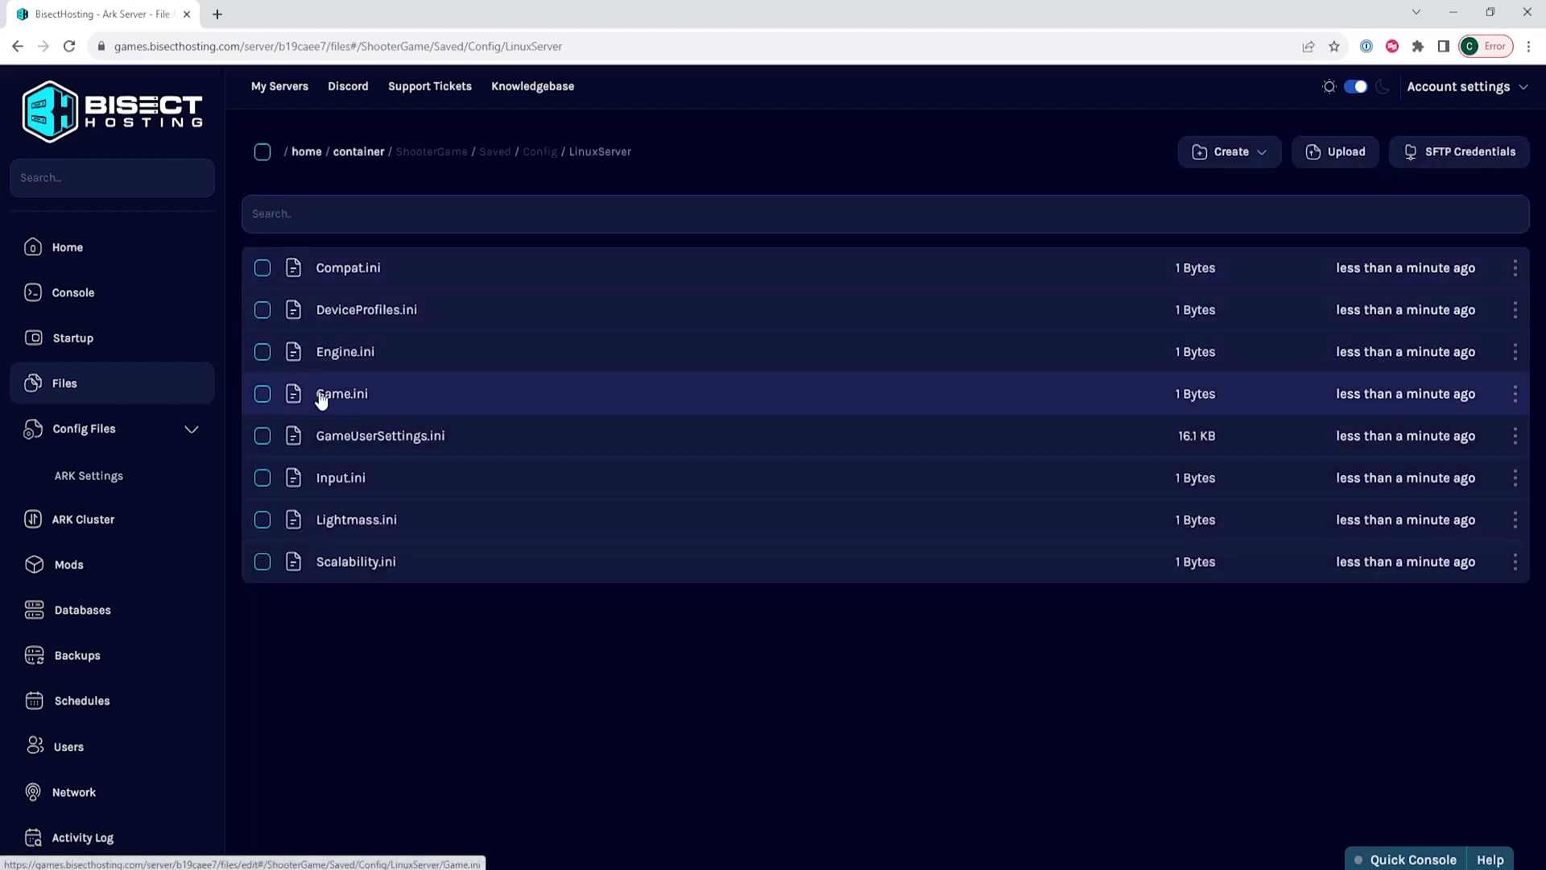
{"action": "left_click", "coordinate": [359, 392]}
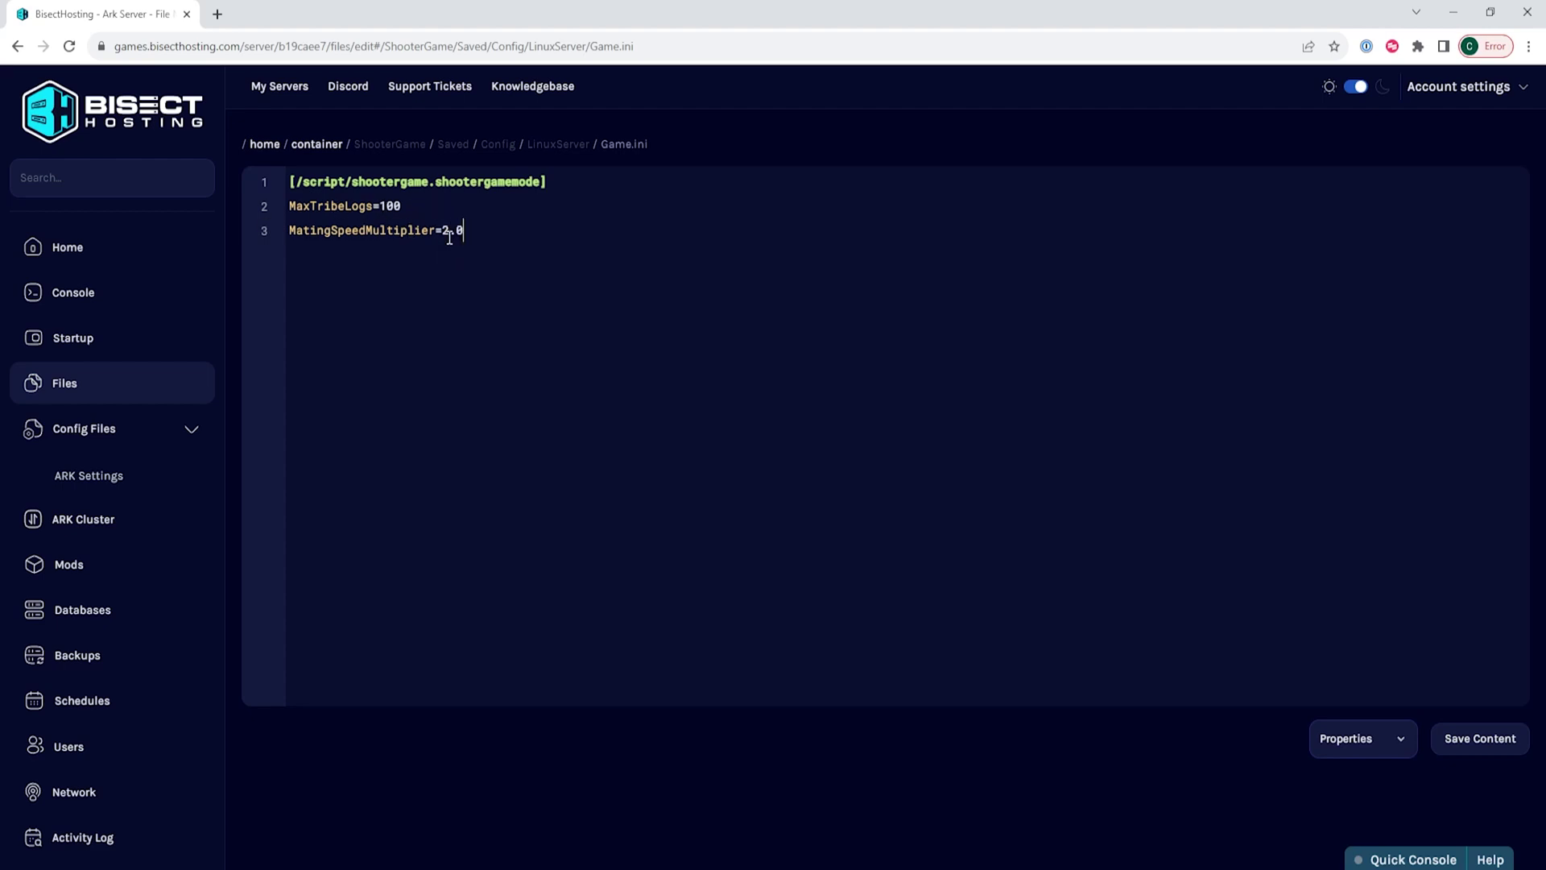
{"action": "left_click", "coordinate": [1470, 738]}
{"action": "left_click", "coordinate": [176, 251]}
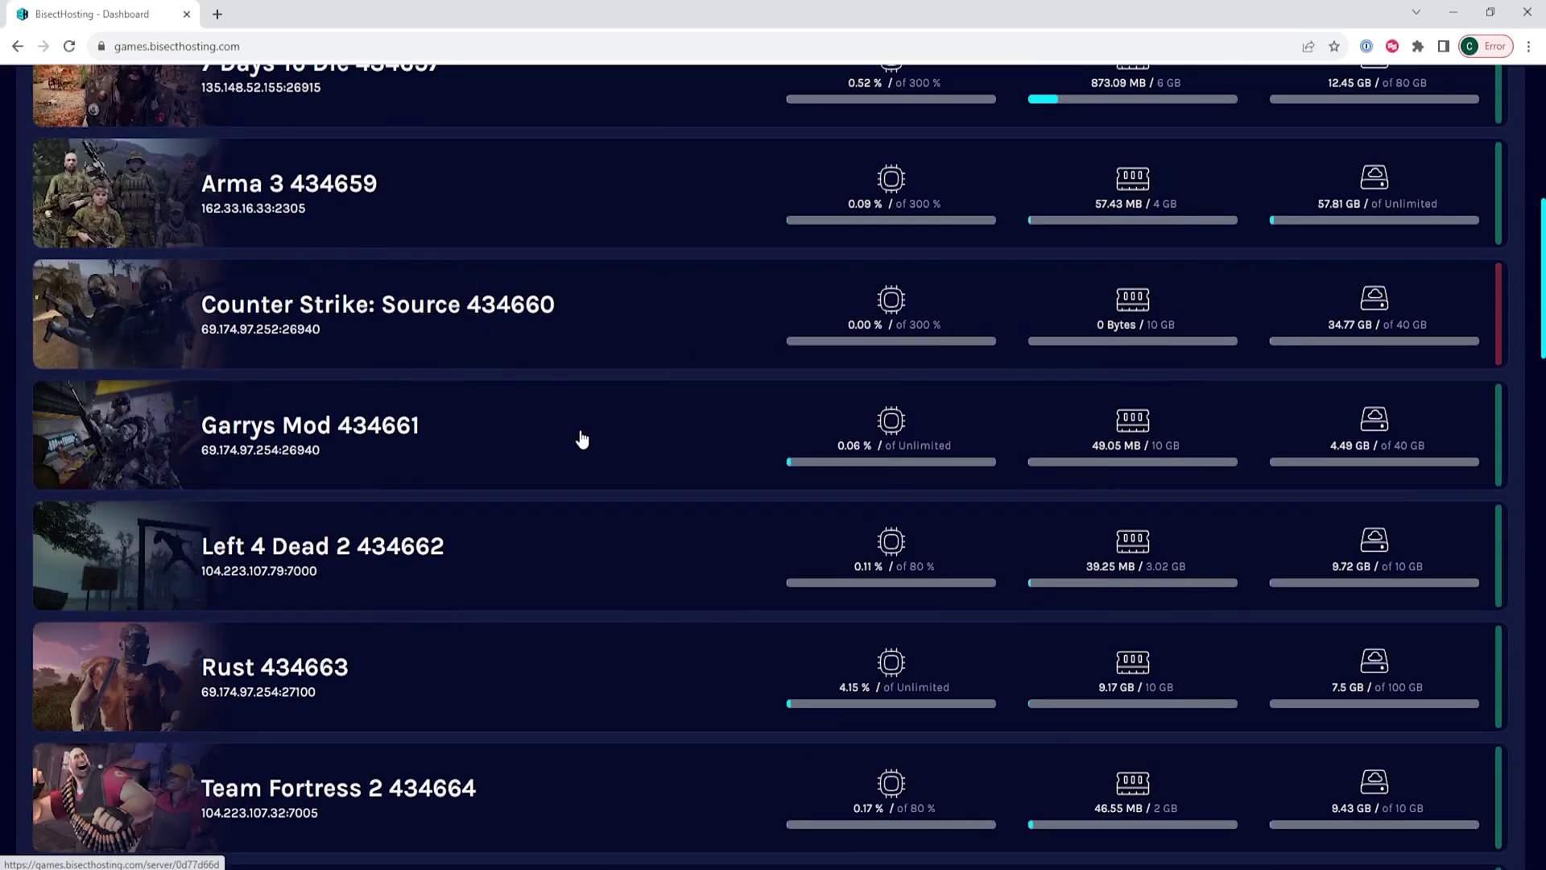
- Reopen Ark Server from the dashboard and stop it from Starting back to Offline
{"action": "scroll", "coordinate": [579, 438], "scroll_direction": "down", "scroll_amount": 4}
{"action": "scroll", "coordinate": [580, 438], "scroll_direction": "down", "scroll_amount": 8}
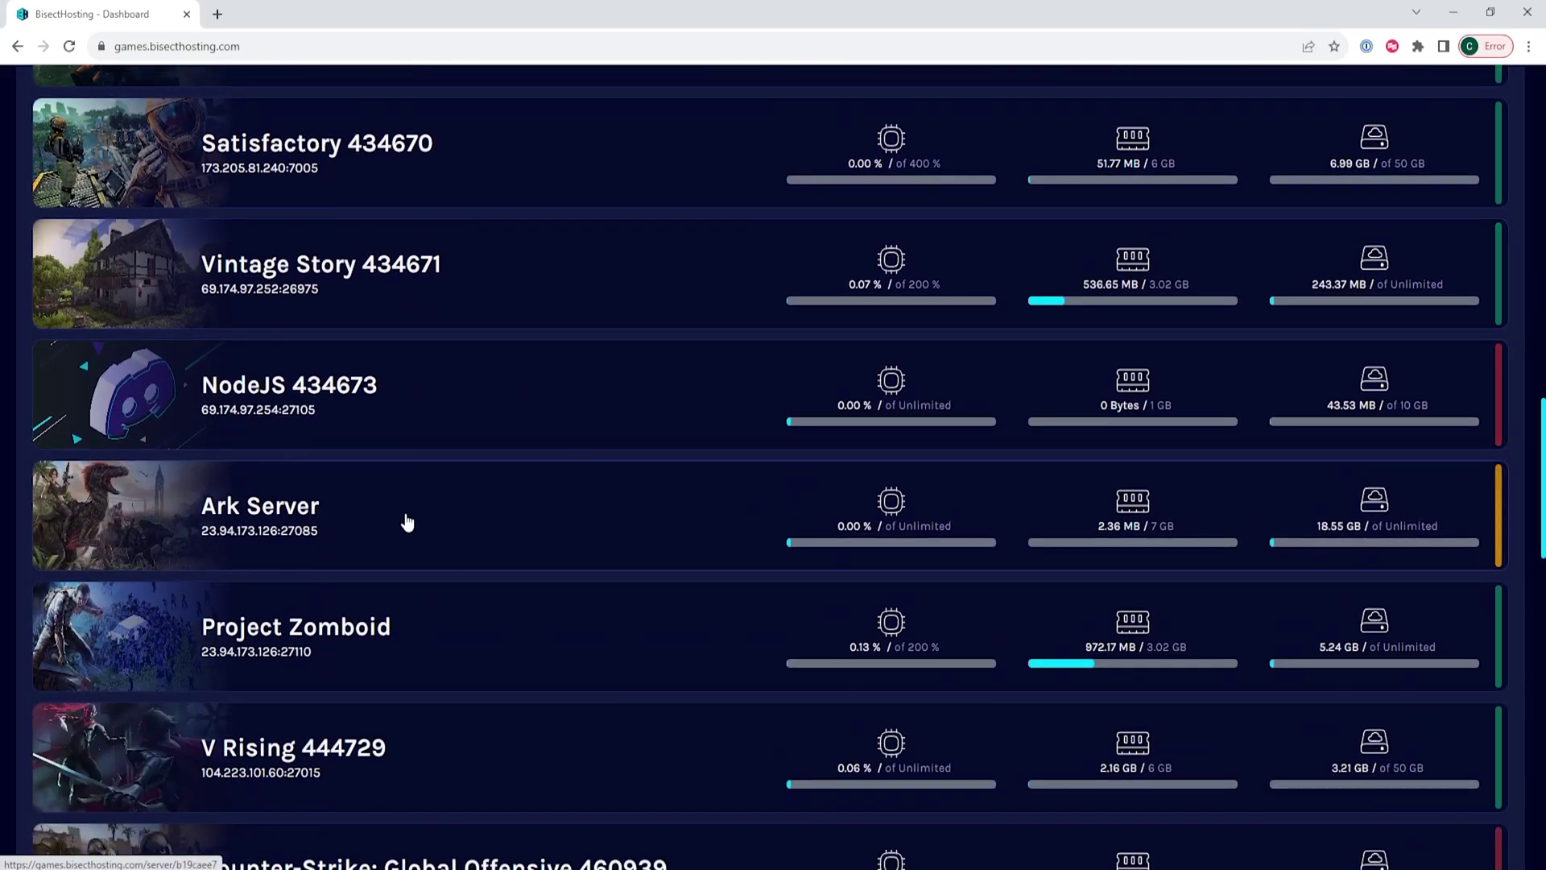
{"action": "left_click", "coordinate": [408, 518]}
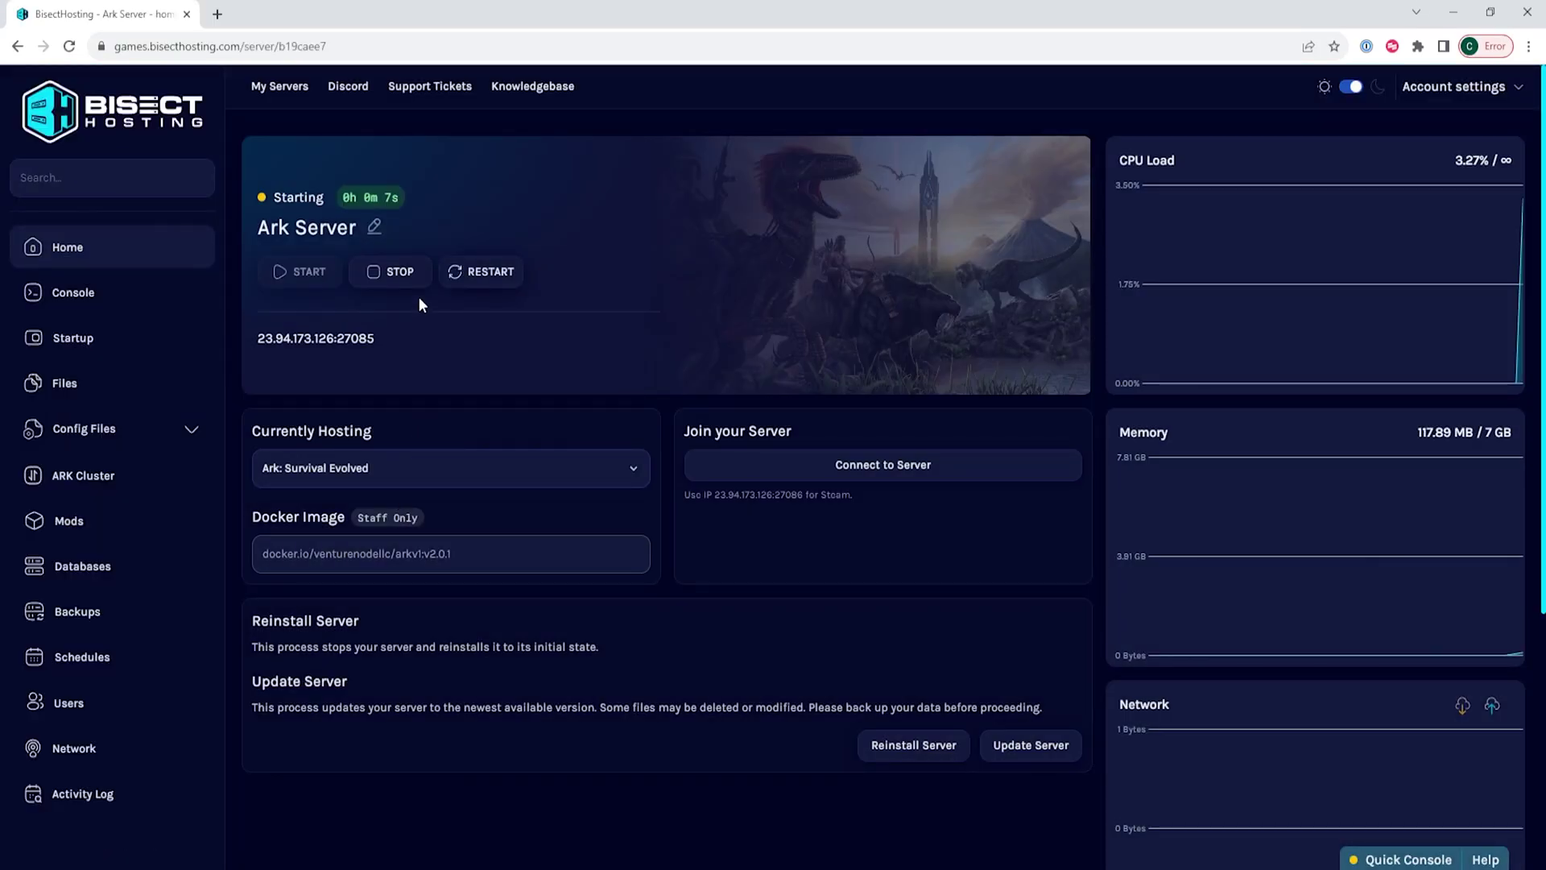
{"action": "left_click", "coordinate": [416, 278]}
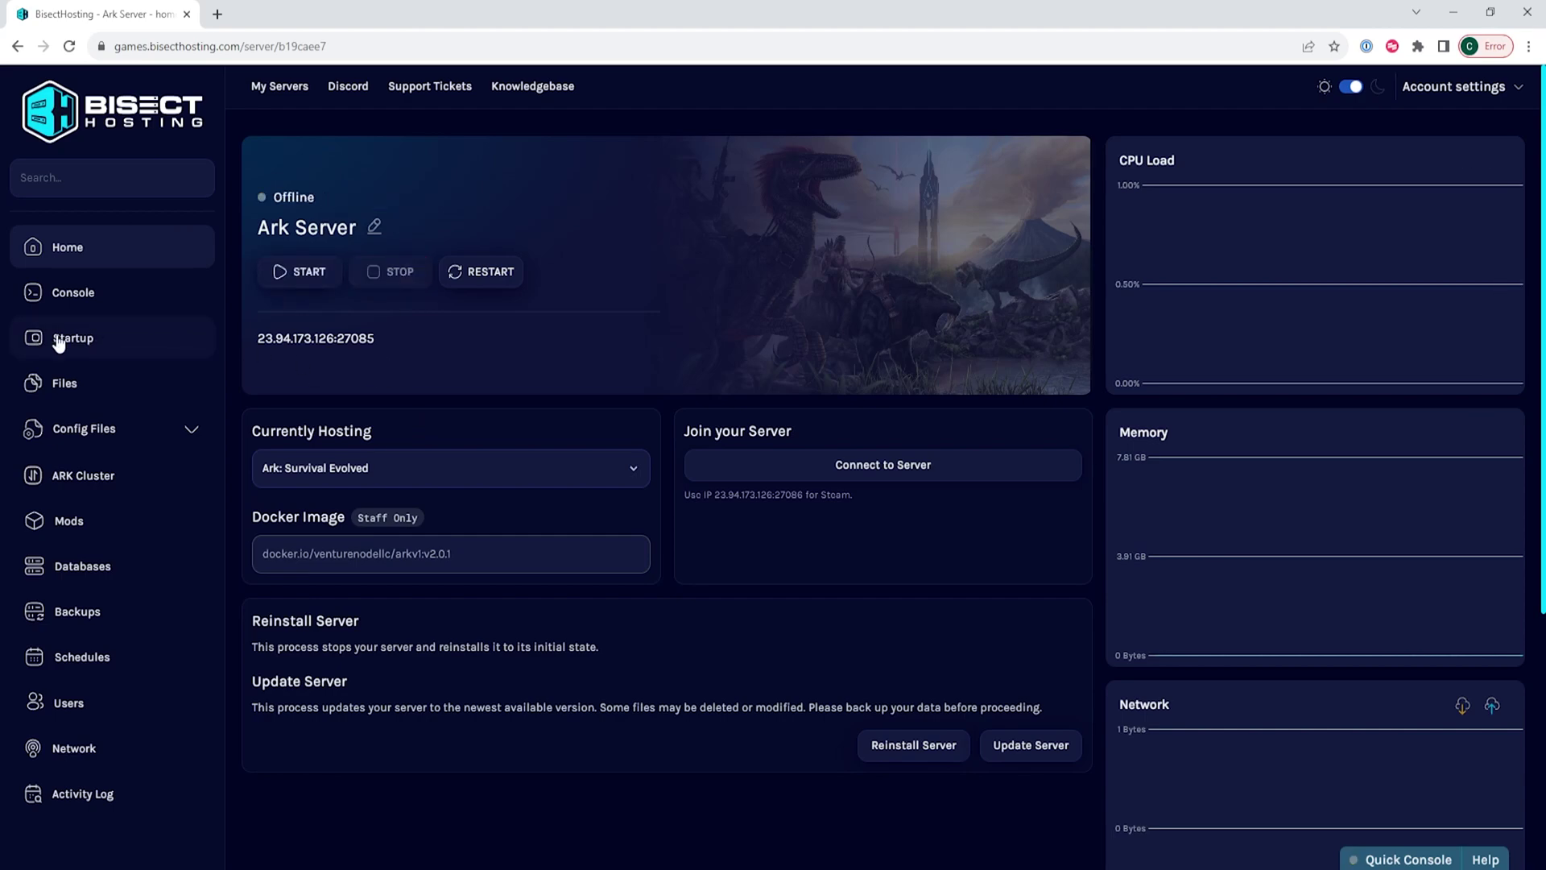
- In Startup, set Custom Start to ?TotalConversionMod=11111111 and Custom End to - crossplay
{"action": "left_click", "coordinate": [88, 342]}
{"action": "scroll", "coordinate": [540, 467], "scroll_direction": "down", "scroll_amount": 6}
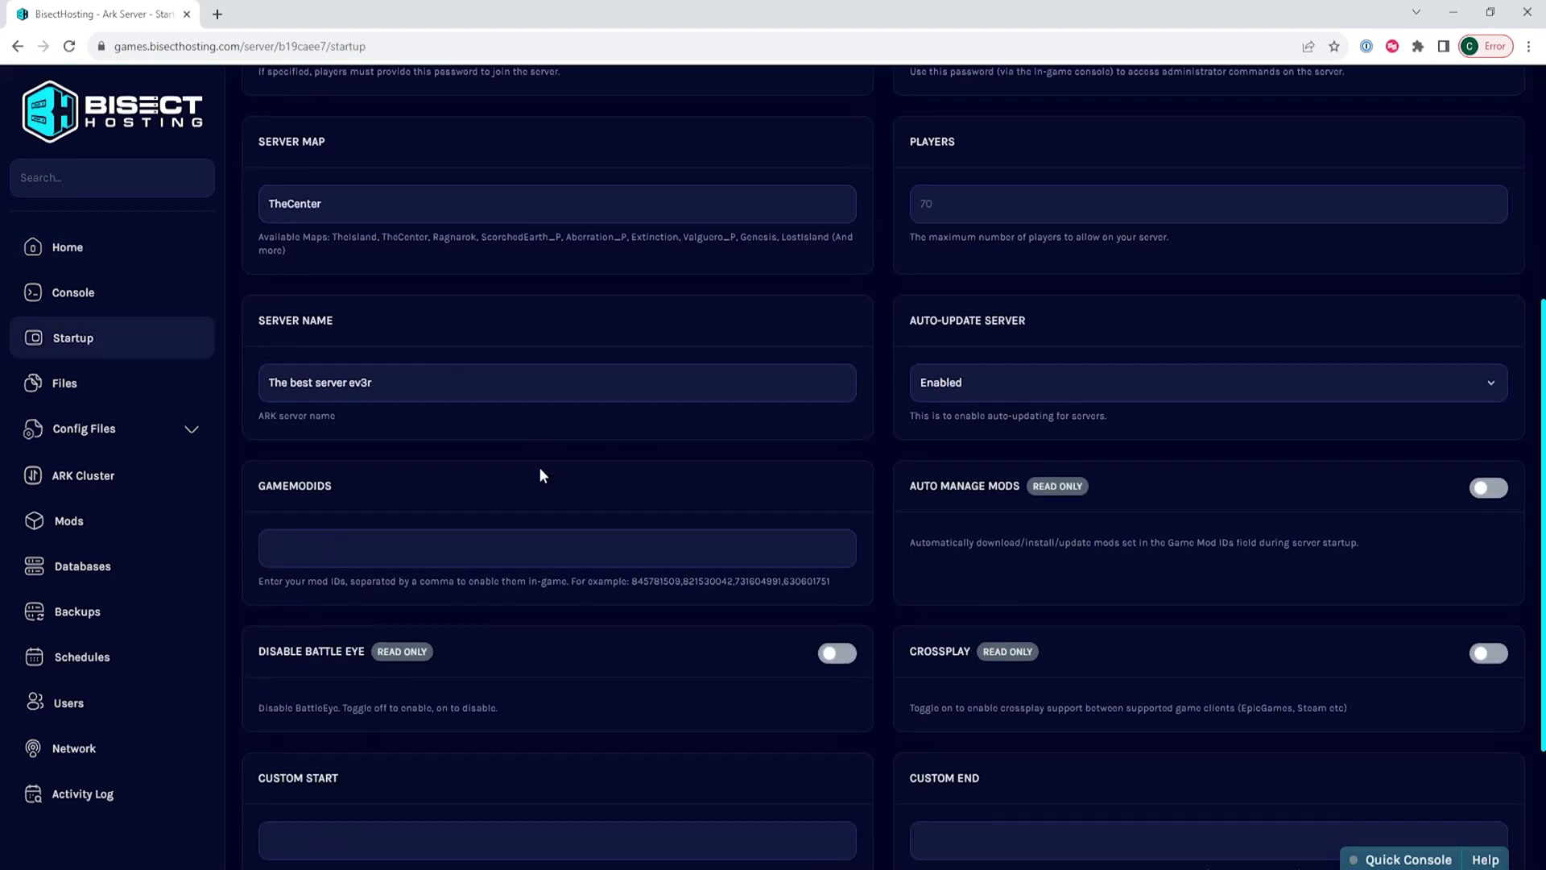
{"action": "scroll", "coordinate": [540, 475], "scroll_direction": "down", "scroll_amount": 2}
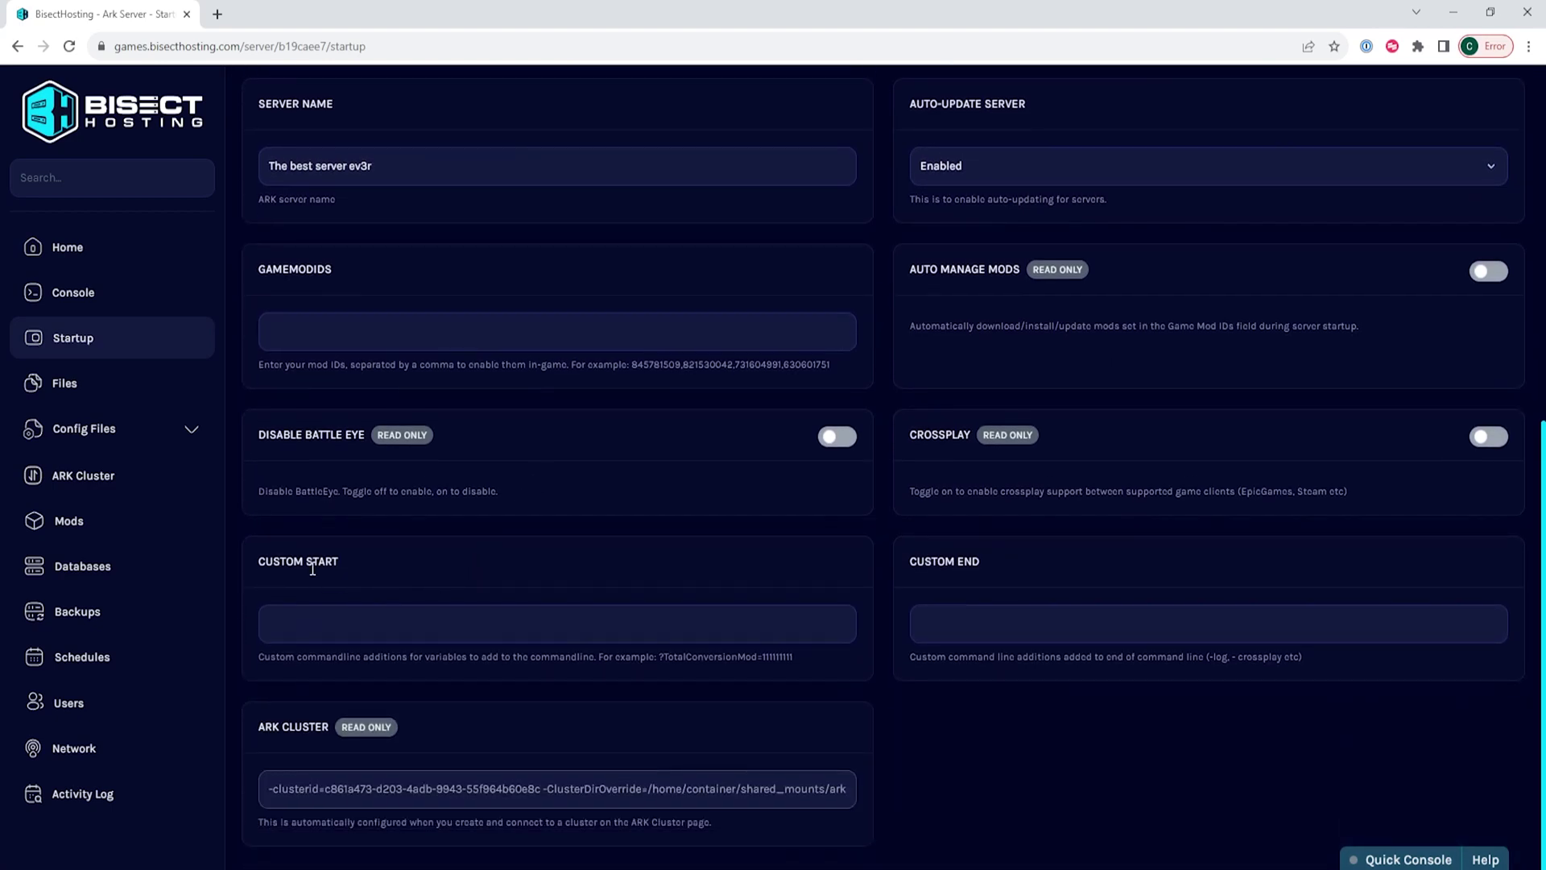
{"action": "left_click_drag", "start_coordinate": [792, 659], "coordinate": [700, 670]}
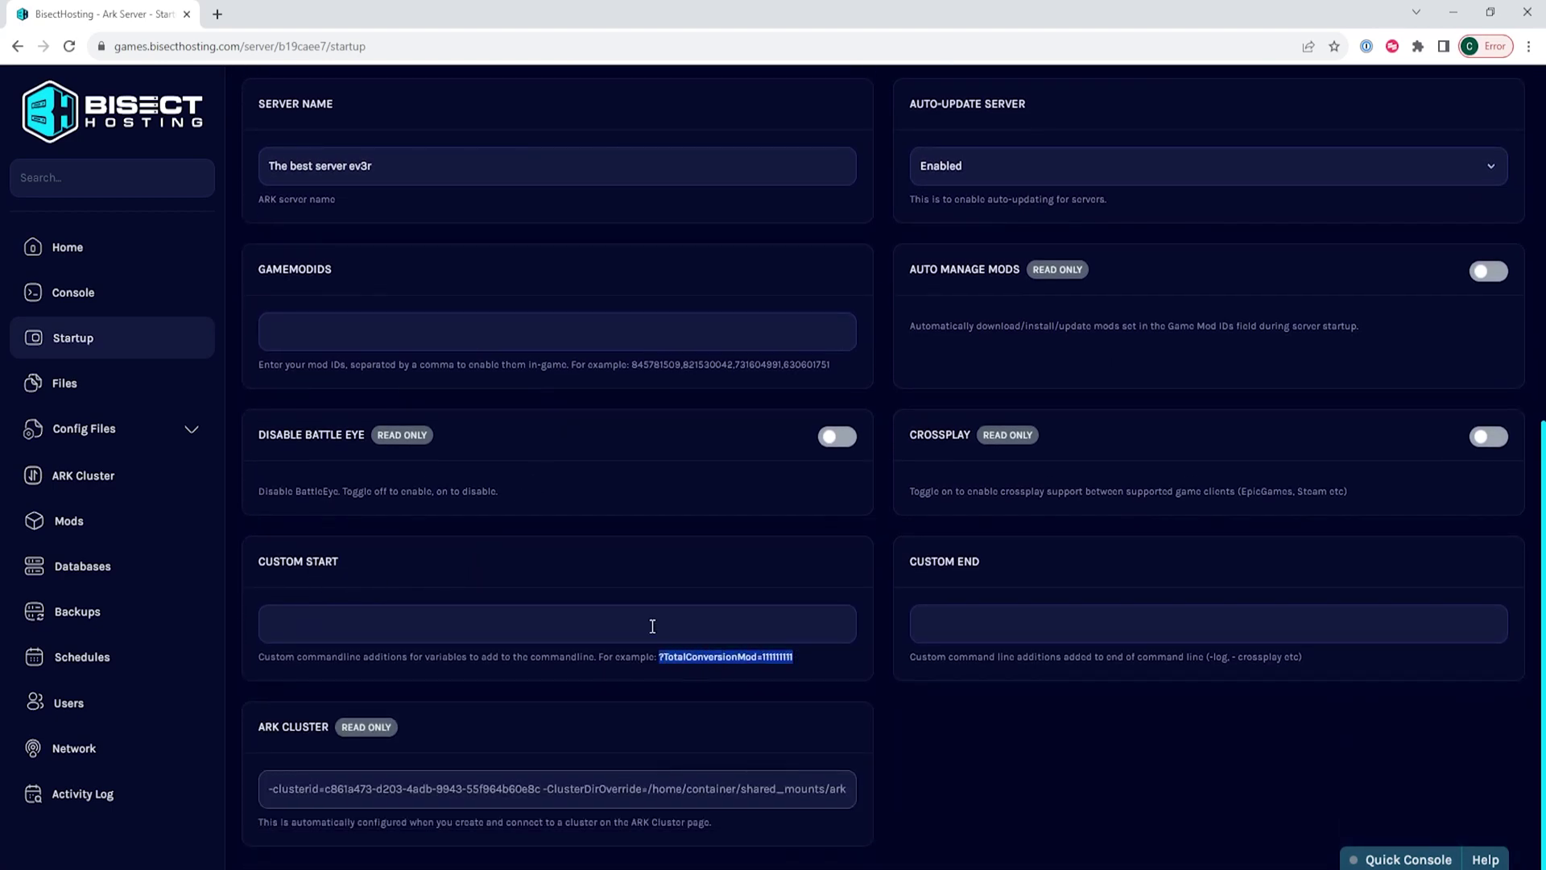
{"action": "left_click", "coordinate": [652, 626]}
{"action": "type", "text": "?TotalConversionMod=11111111"}
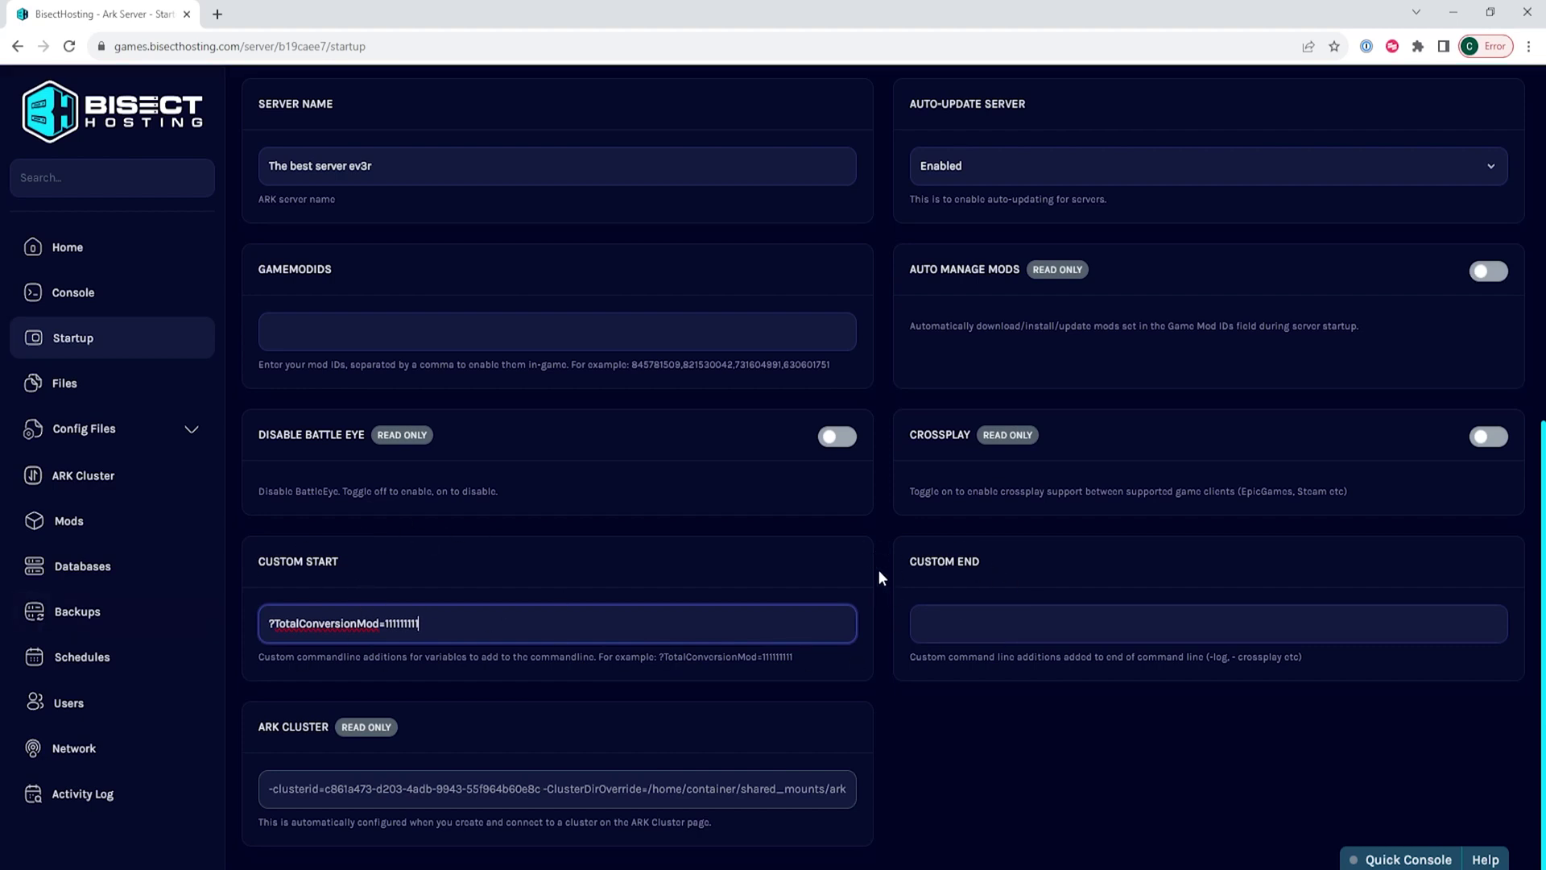
{"action": "left_click_drag", "start_coordinate": [1238, 659], "coordinate": [1255, 662]}
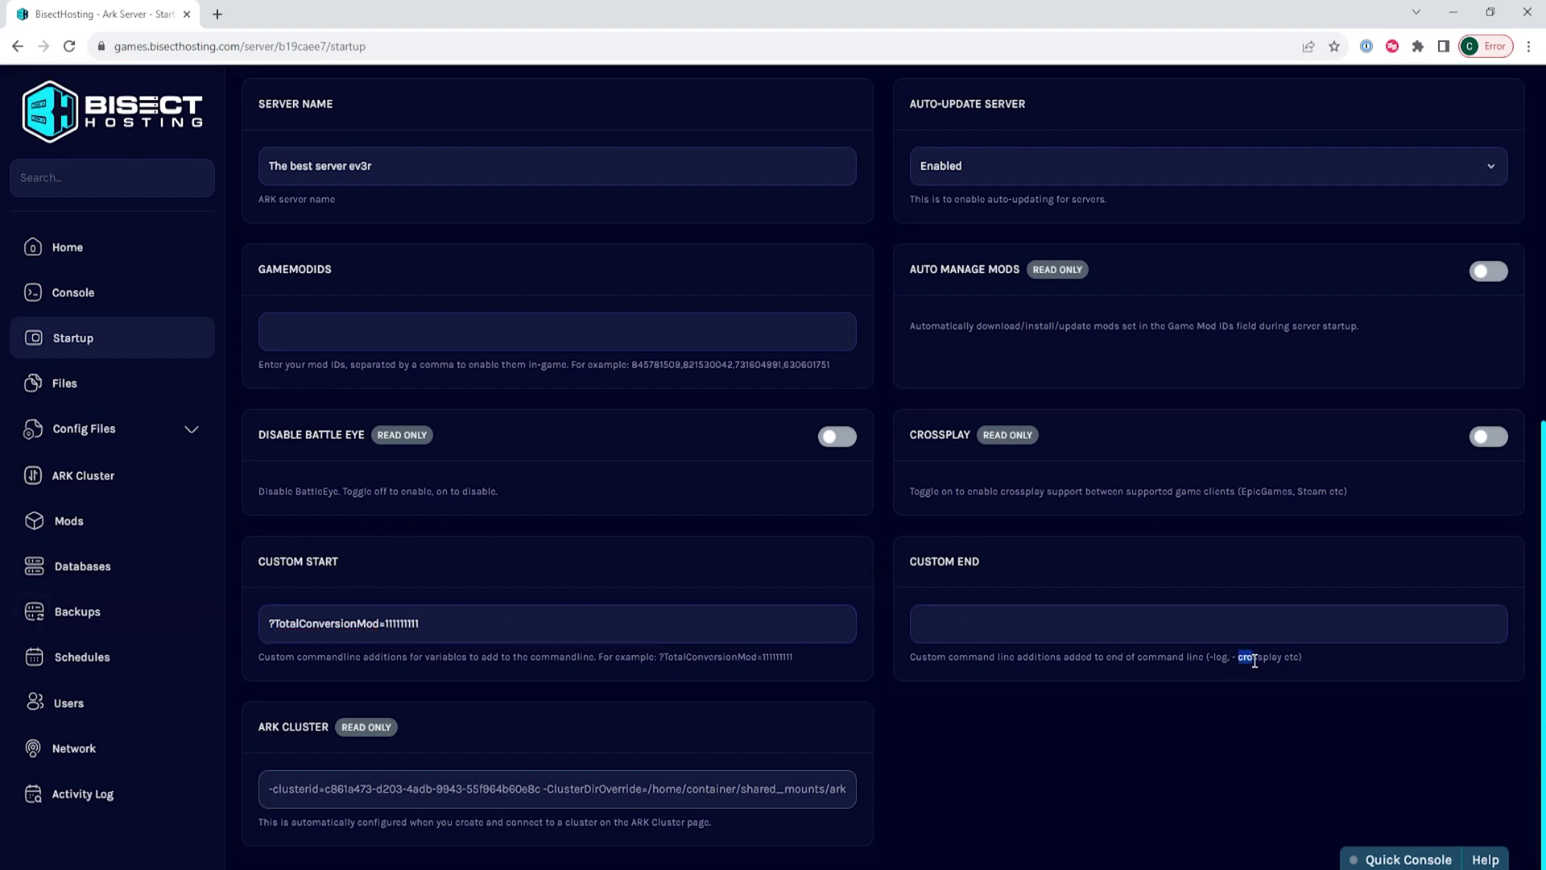
{"action": "left_click", "coordinate": [1128, 623]}
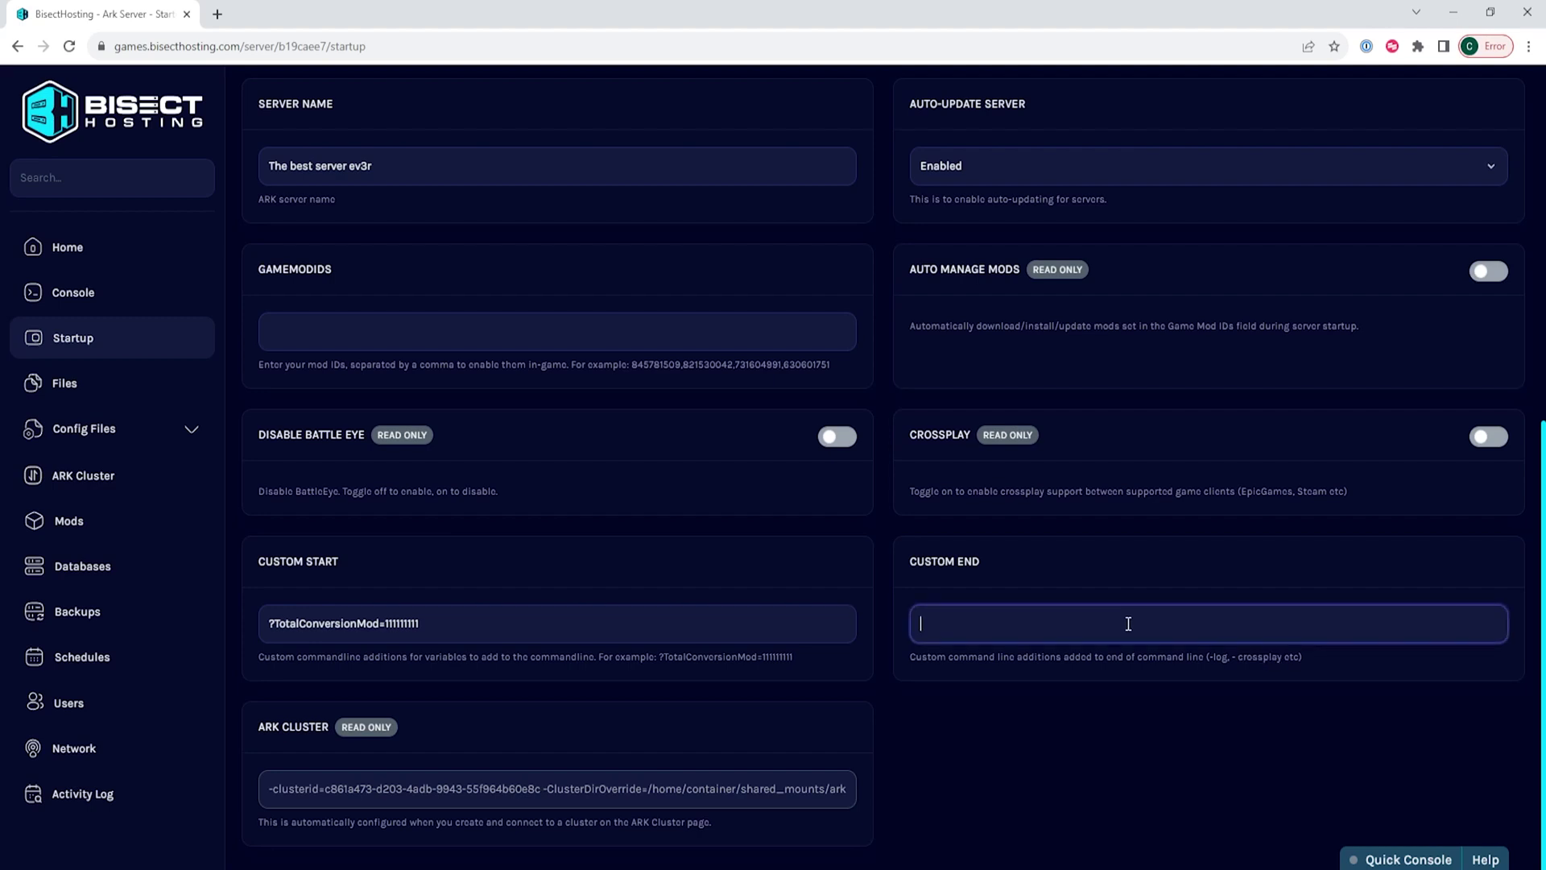
{"action": "left_click", "coordinate": [1081, 800]}
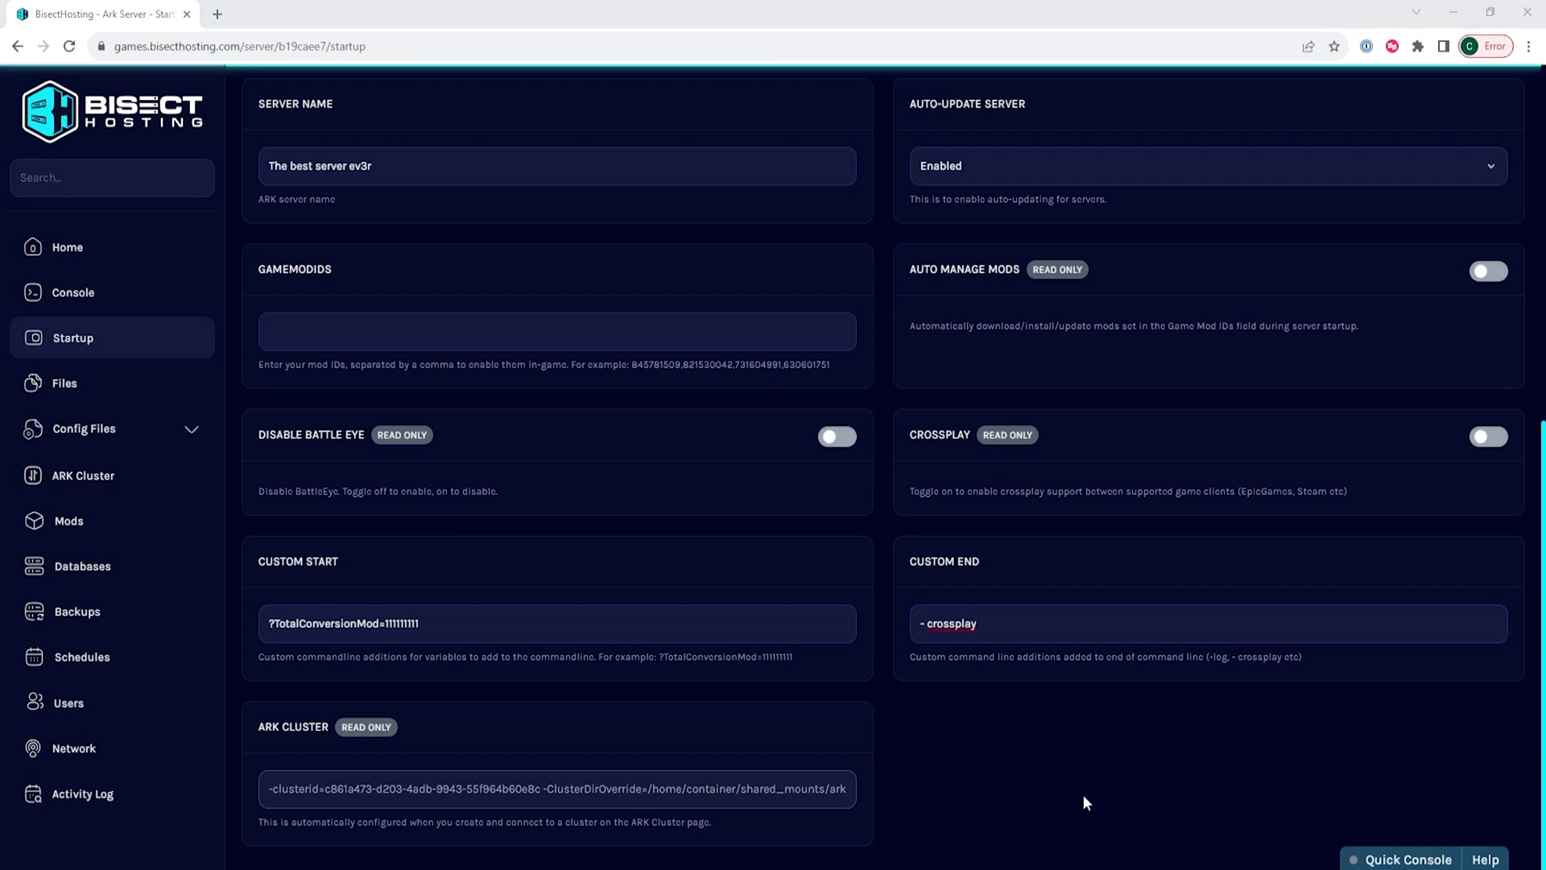
- Go back to the Ark Server home page from the sidebar's Home link
{"action": "left_click", "coordinate": [121, 254]}
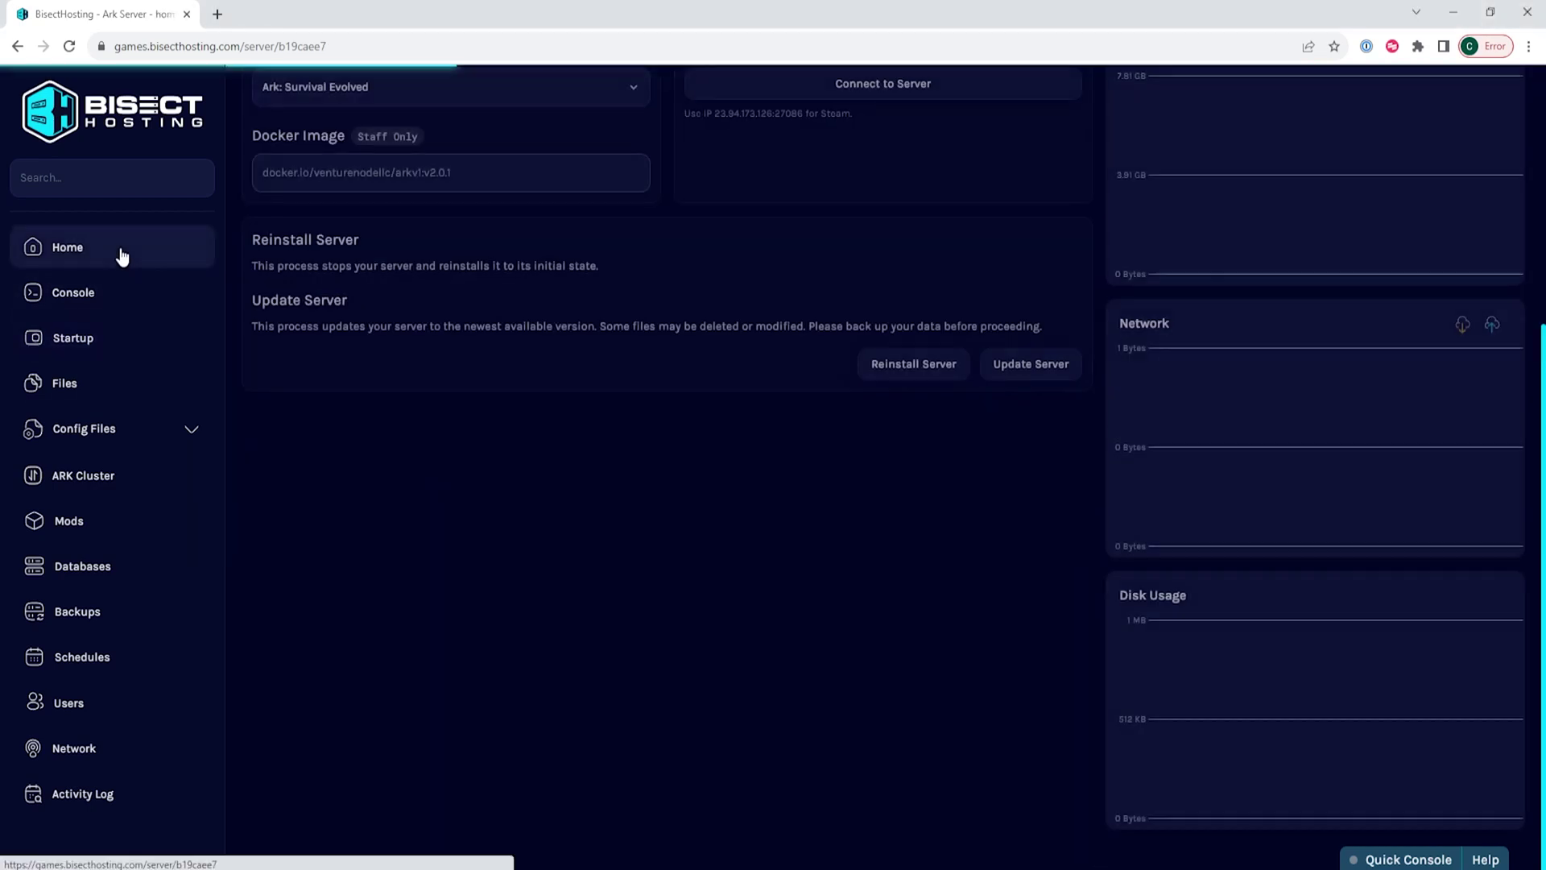